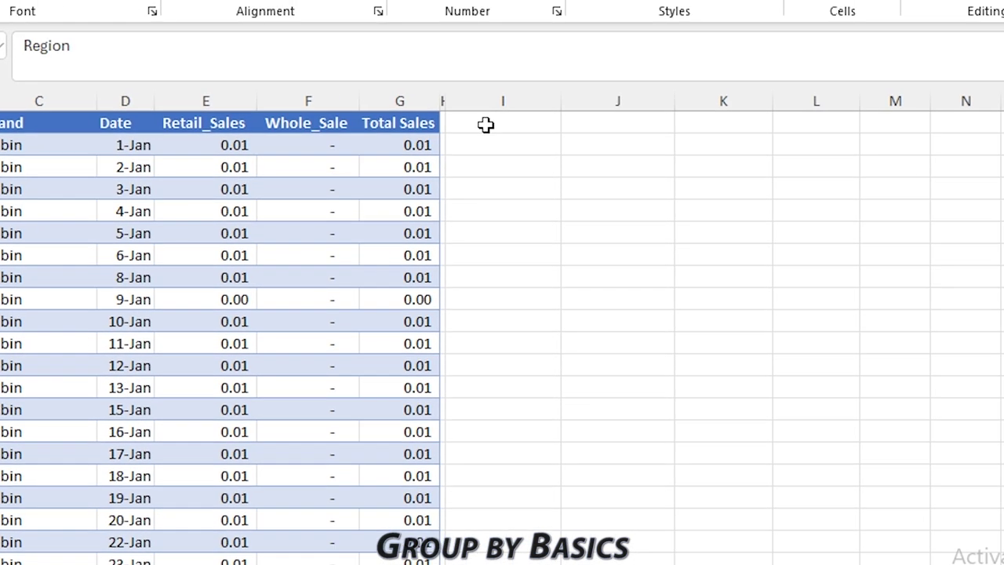
Enter a GROUPBY formula in cell I2 that sums SALES[Total Sales] by the Region and Territory columns.
left_click(718, 134)
type("=GROU")
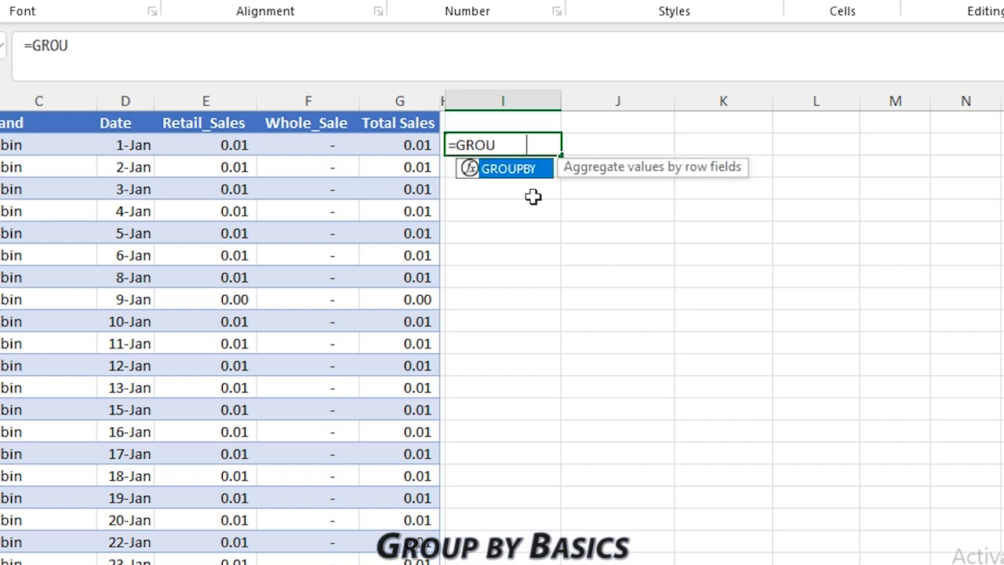
key("Tab")
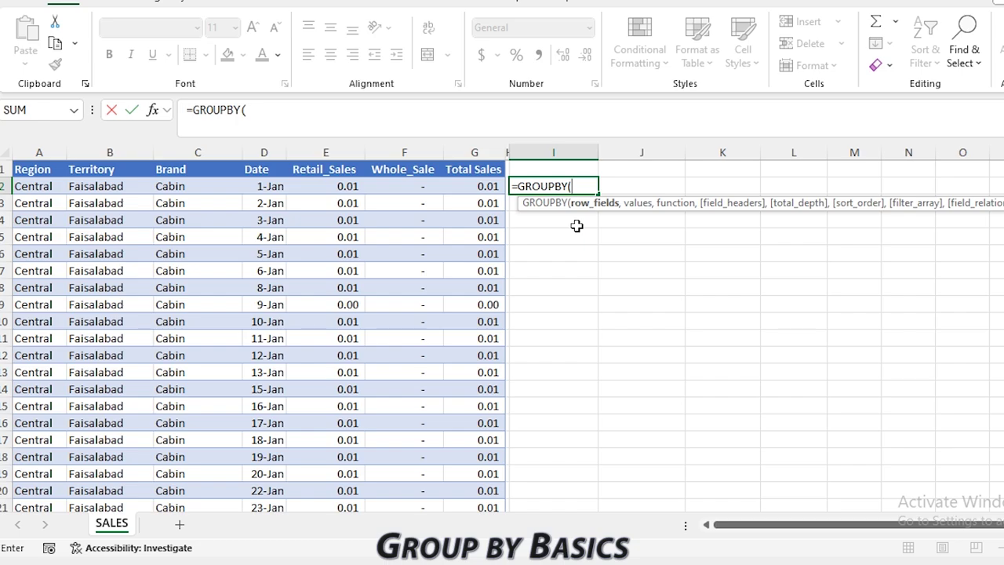
left_click(38, 163)
left_click_drag(39, 164, 90, 168)
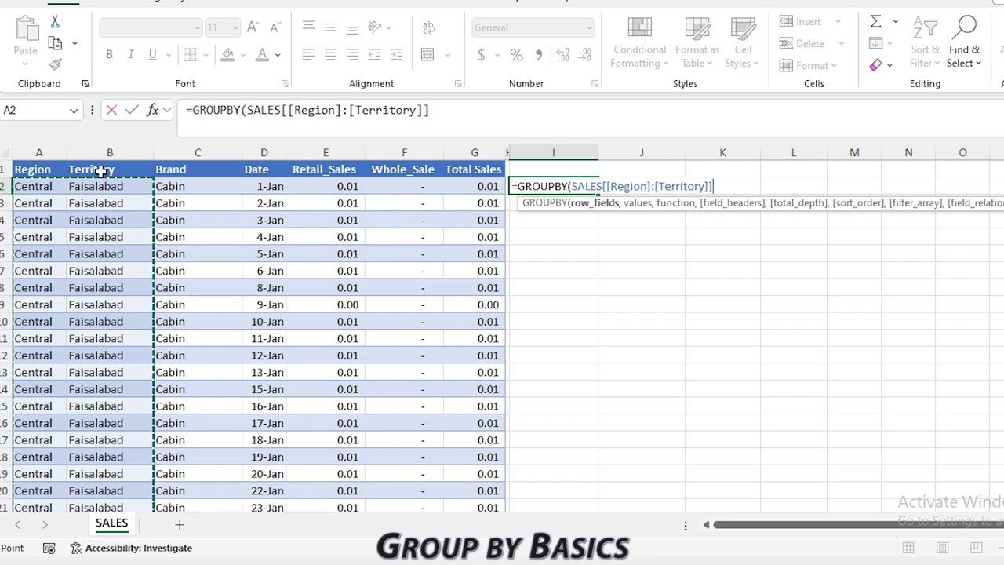
type(",")
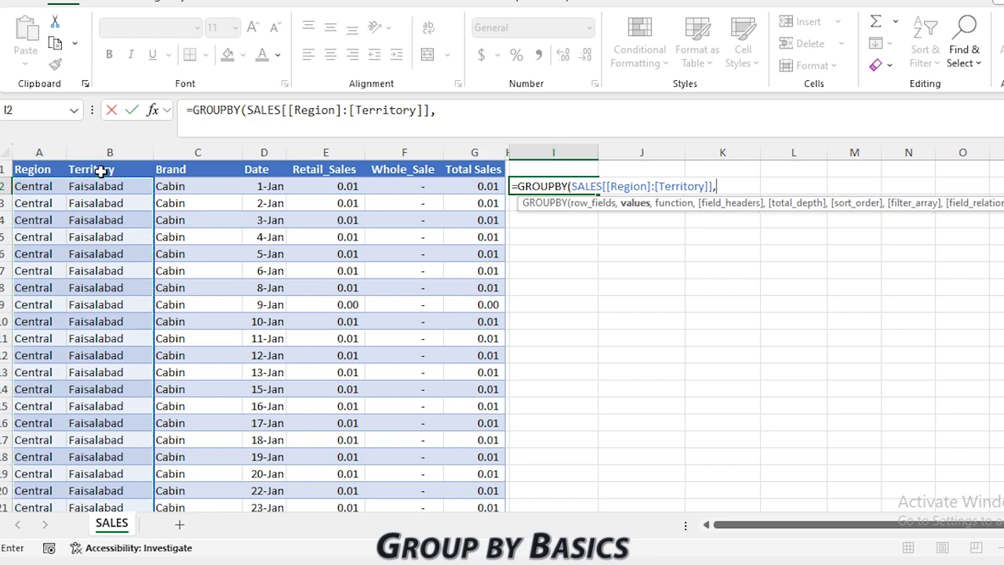
left_click(473, 160)
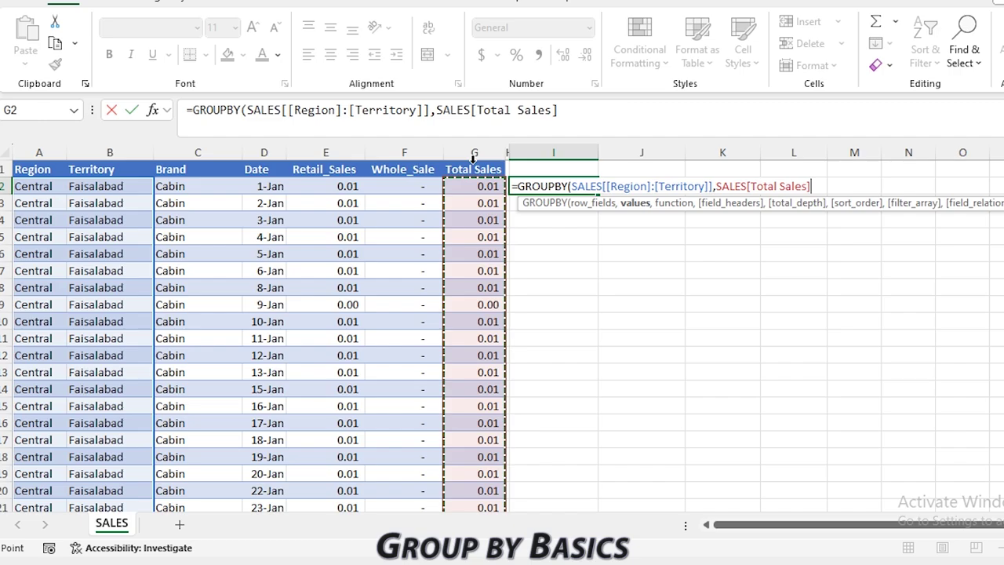
type(",")
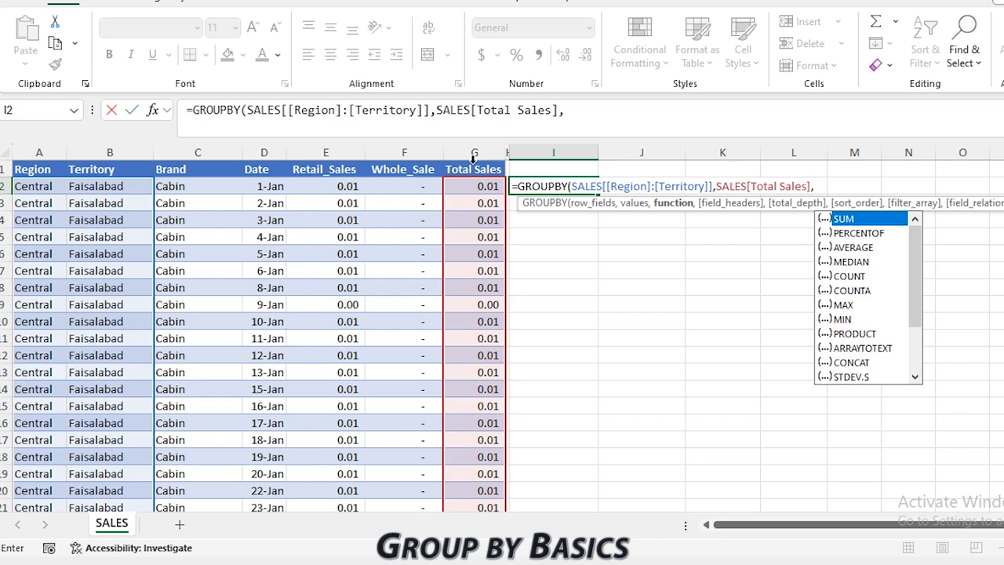
type("SUM")
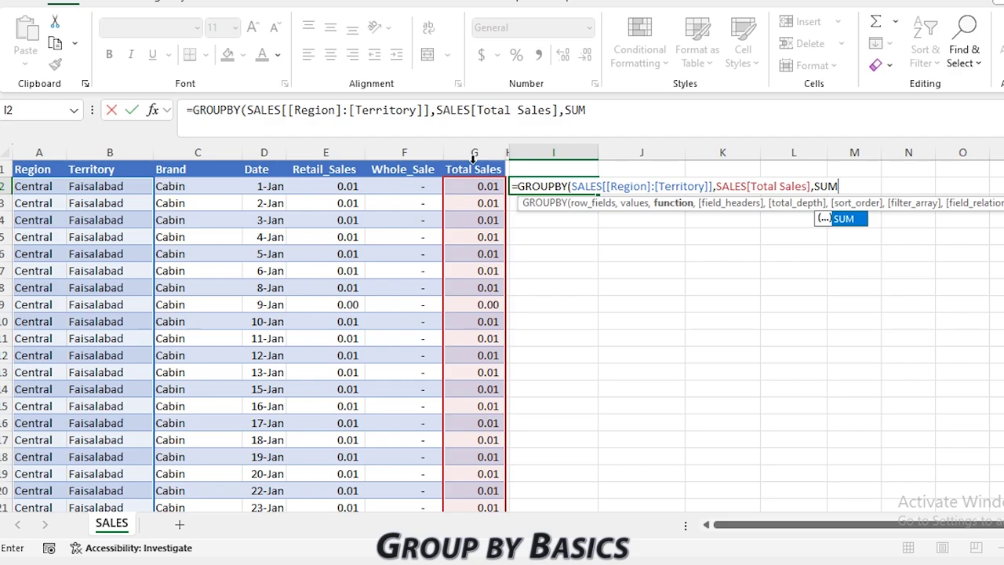
type(")")
key("Return")
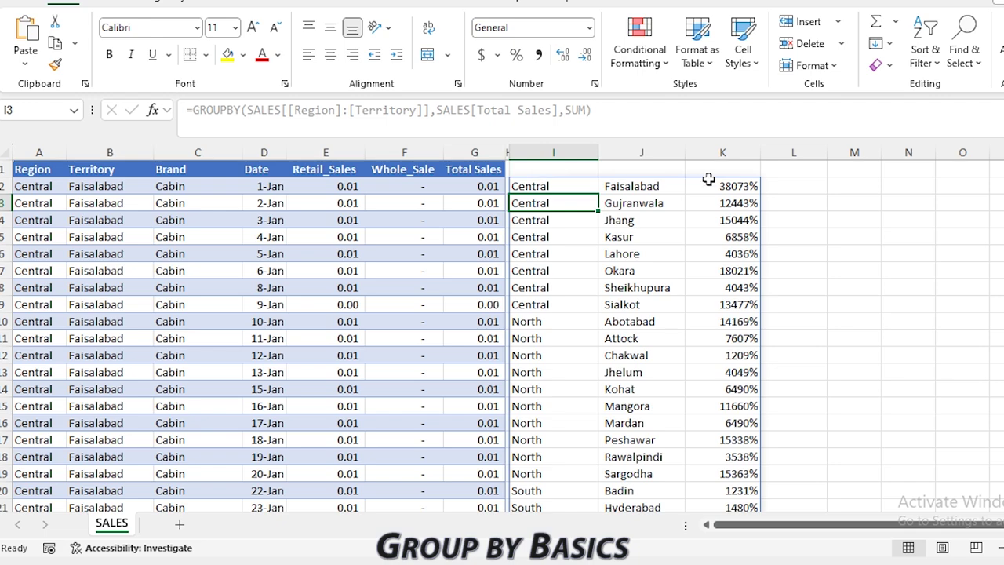
Apply the comma number style to column K, then select cell I2.
left_click(727, 152)
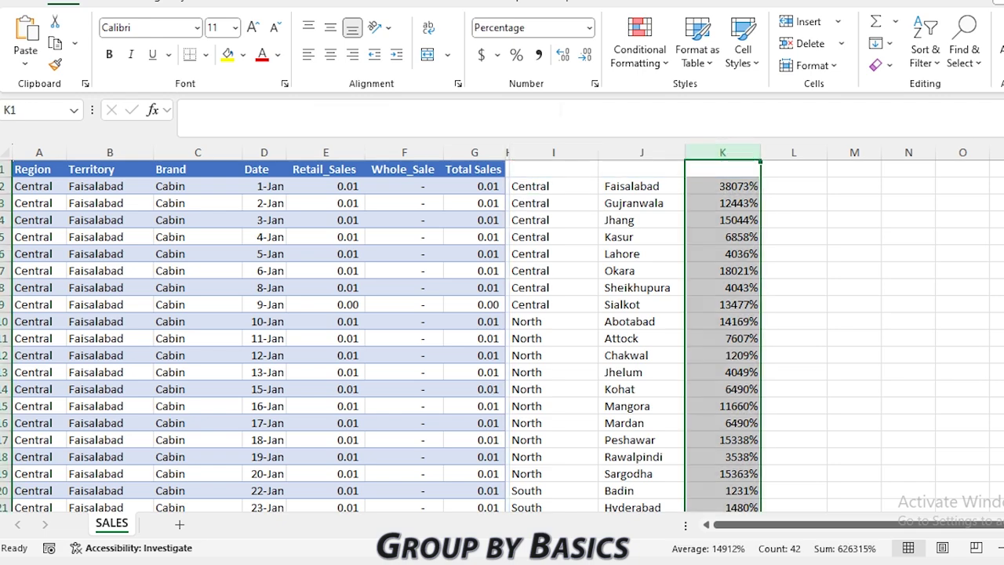
left_click(539, 57)
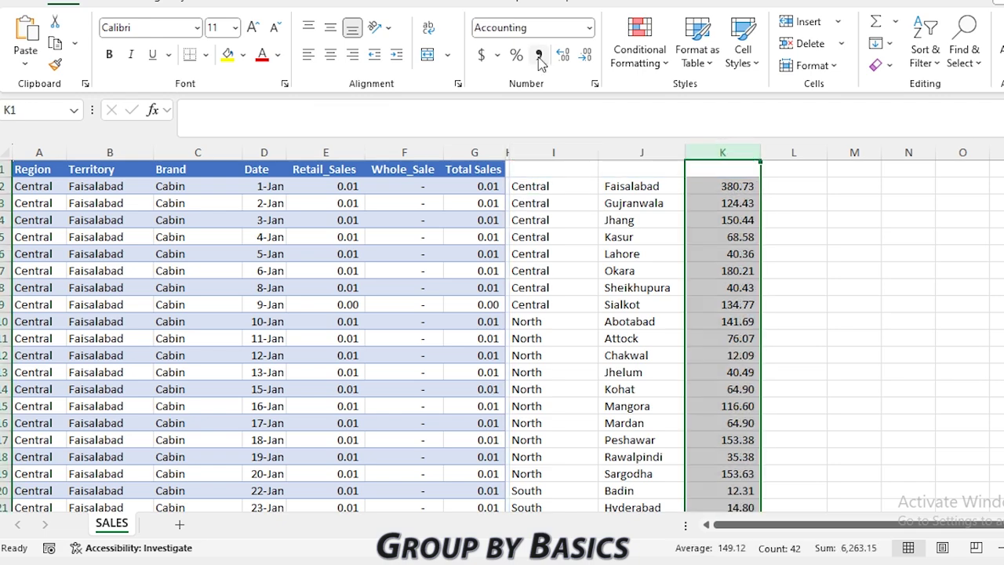
left_click(541, 185)
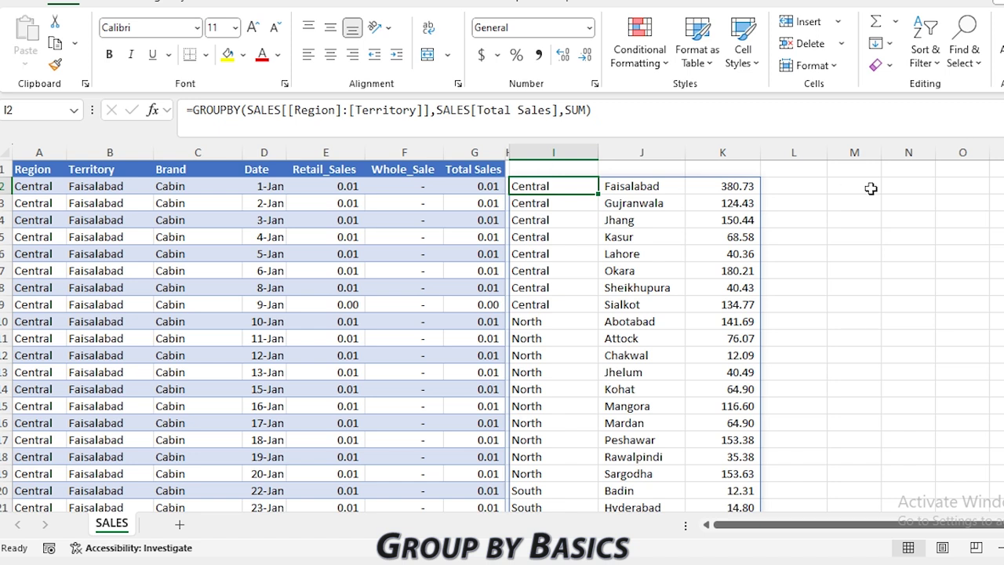
Go to the end of the grouped results and select the total row, row 43.
key("ctrl+Down")
key("Down")
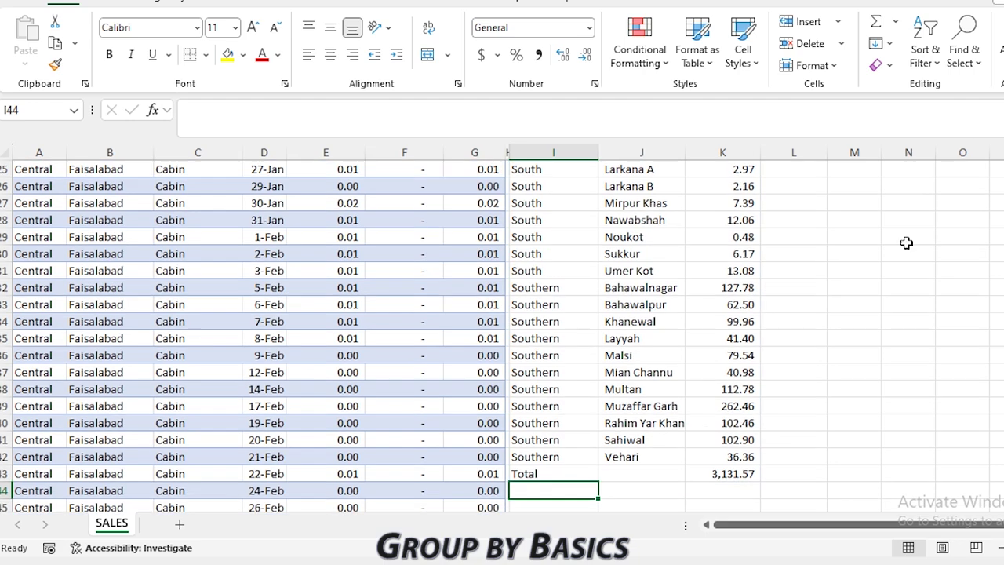
left_click(7, 473)
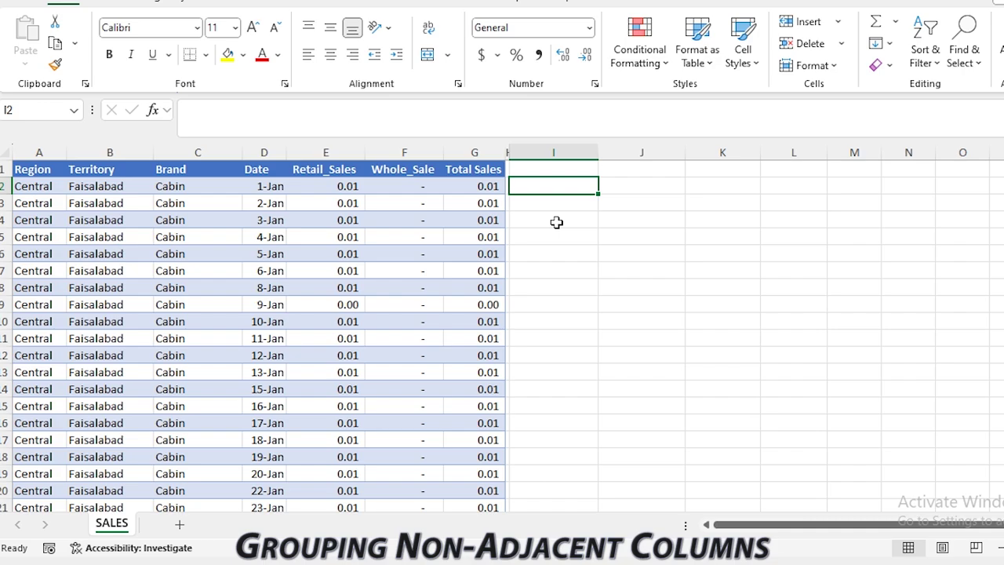
Try grouping by non-adjacent columns by entering =GROUPBY(SALES[Region],SALES[Brand],SALES[Total Sales],sum) in cell I2.
type("=grou")
key("Tab")
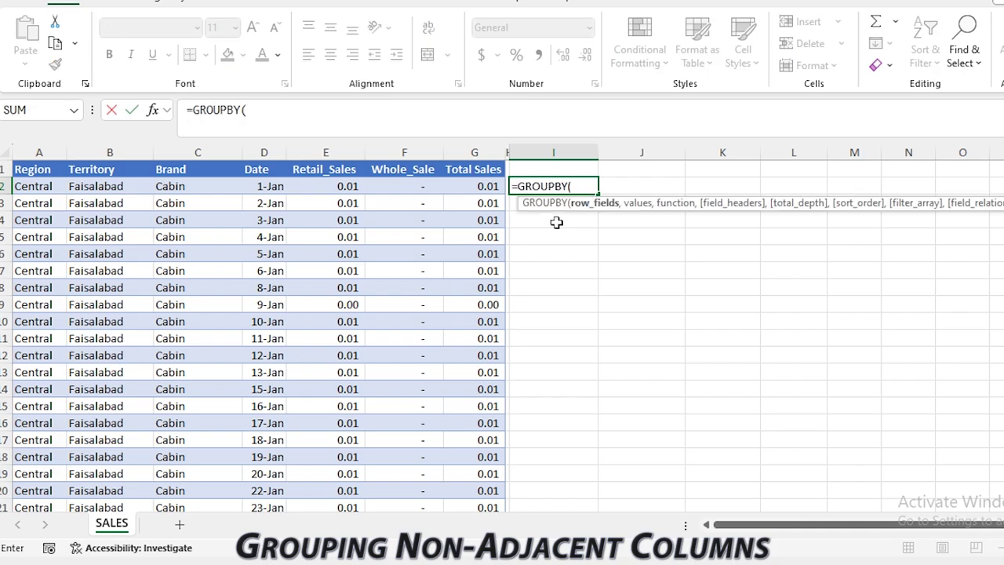
left_click(45, 159)
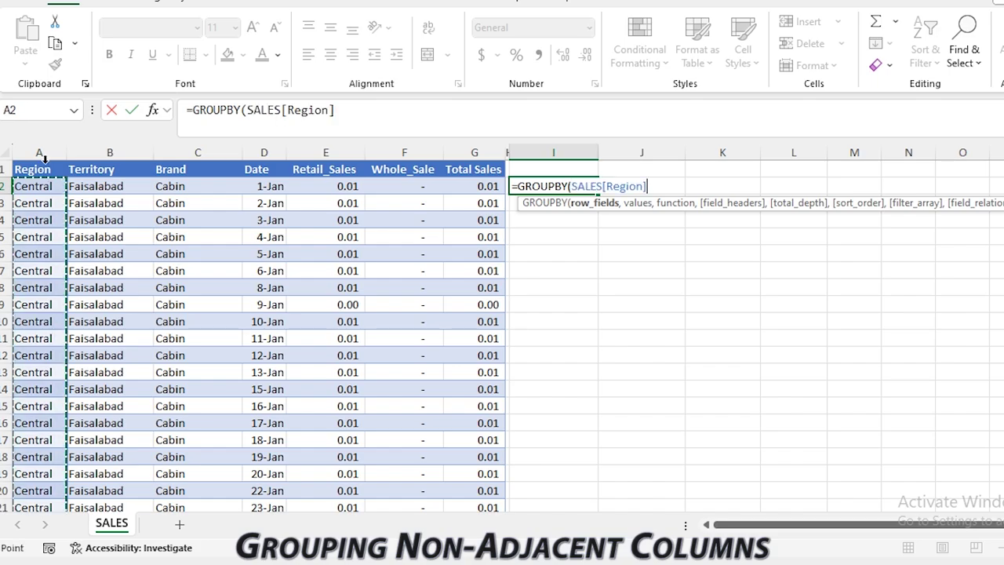
type(",")
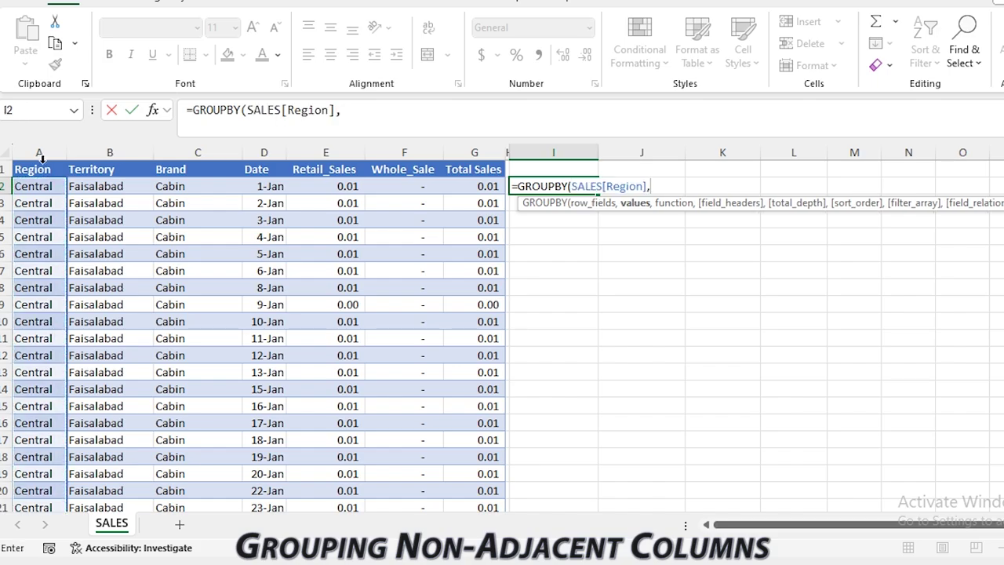
left_click(190, 159)
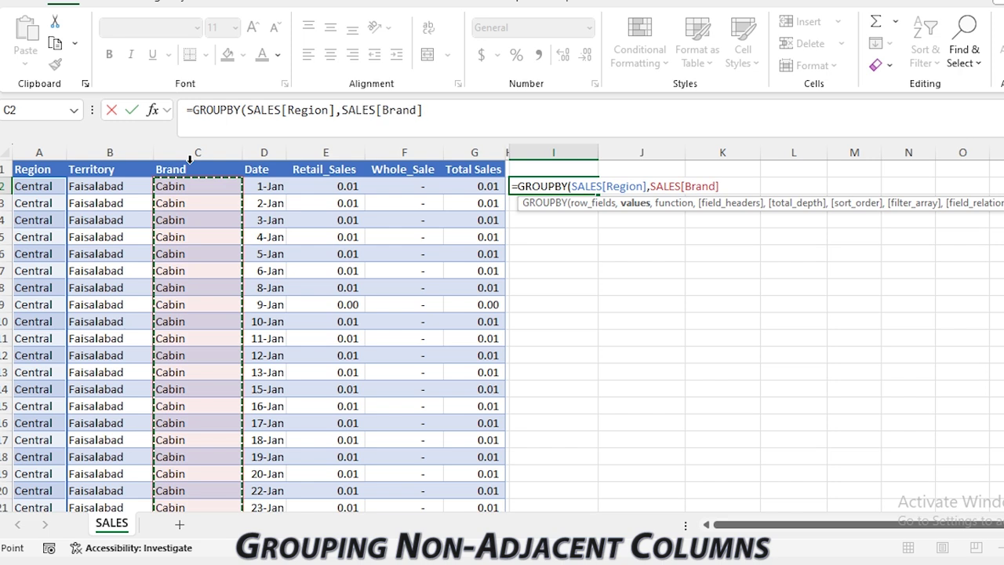
type(",")
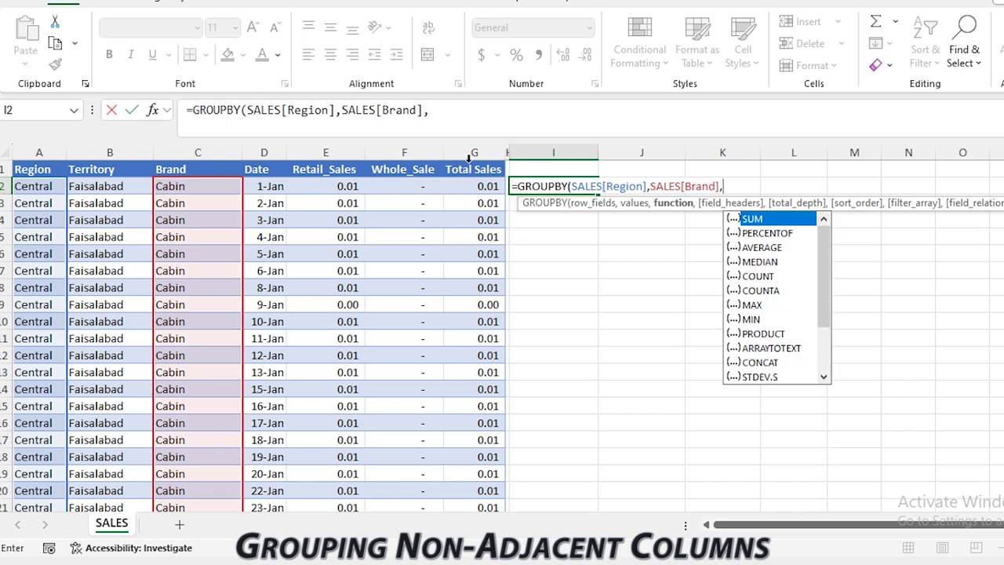
left_click(468, 160)
type(",")
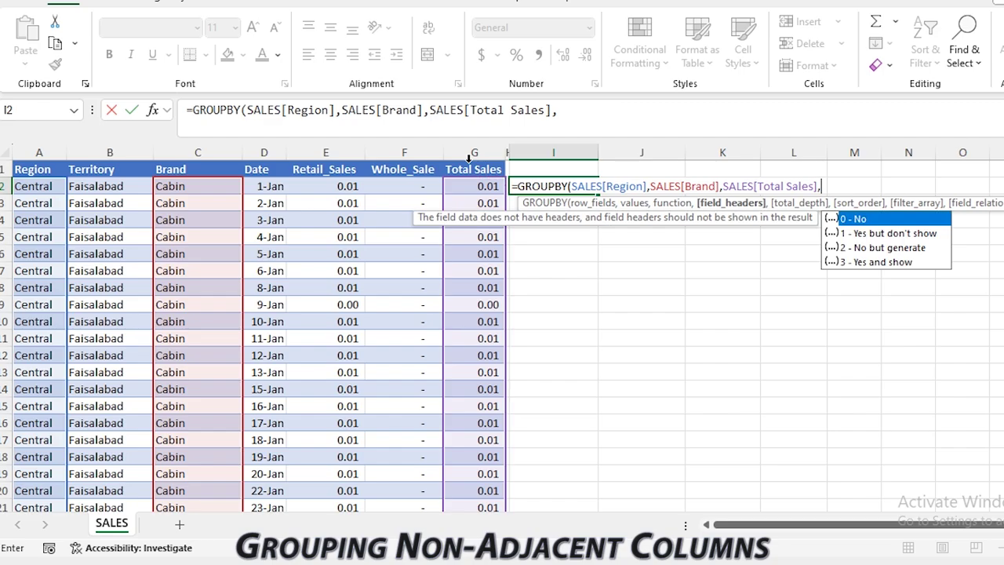
type("su")
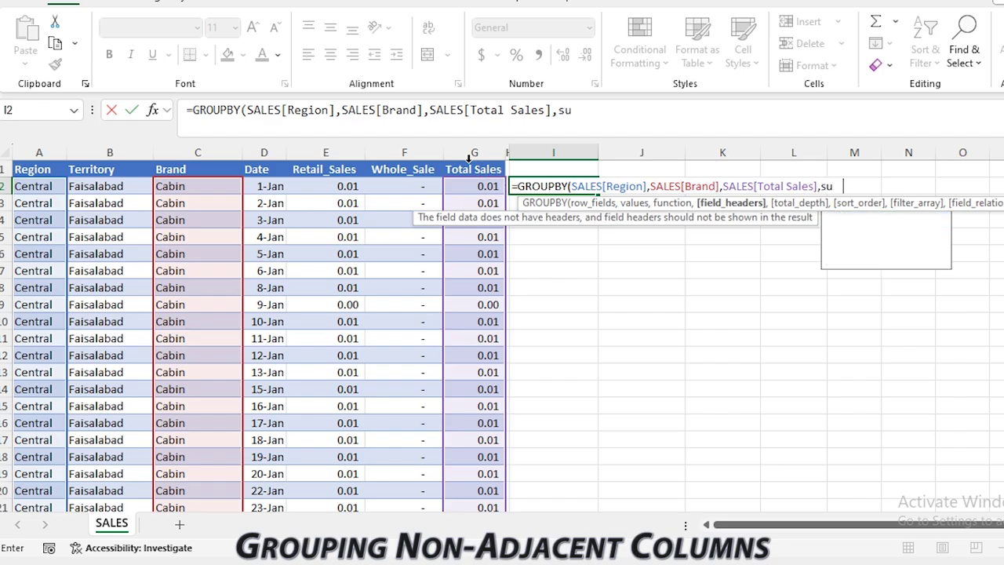
type("m)")
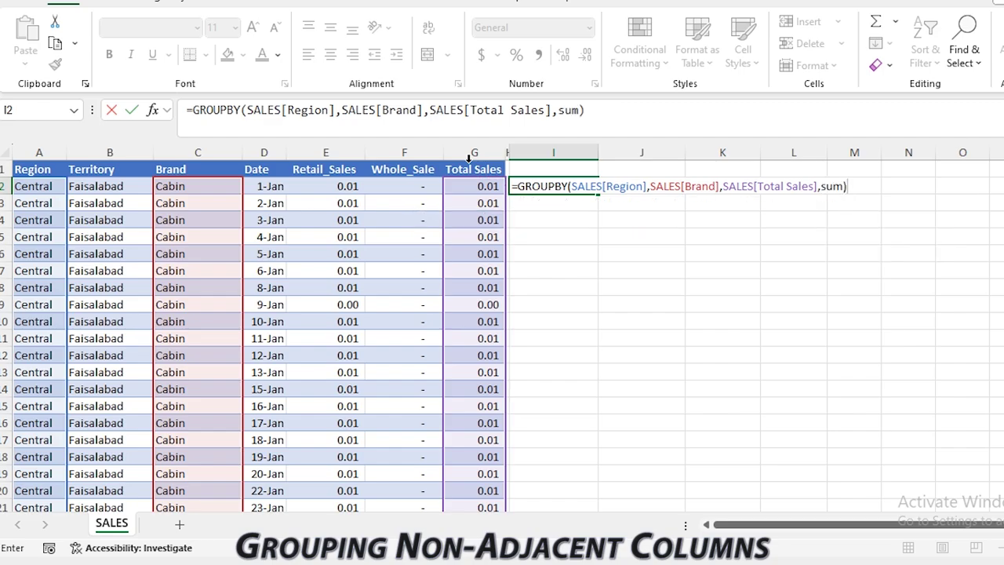
key("Return")
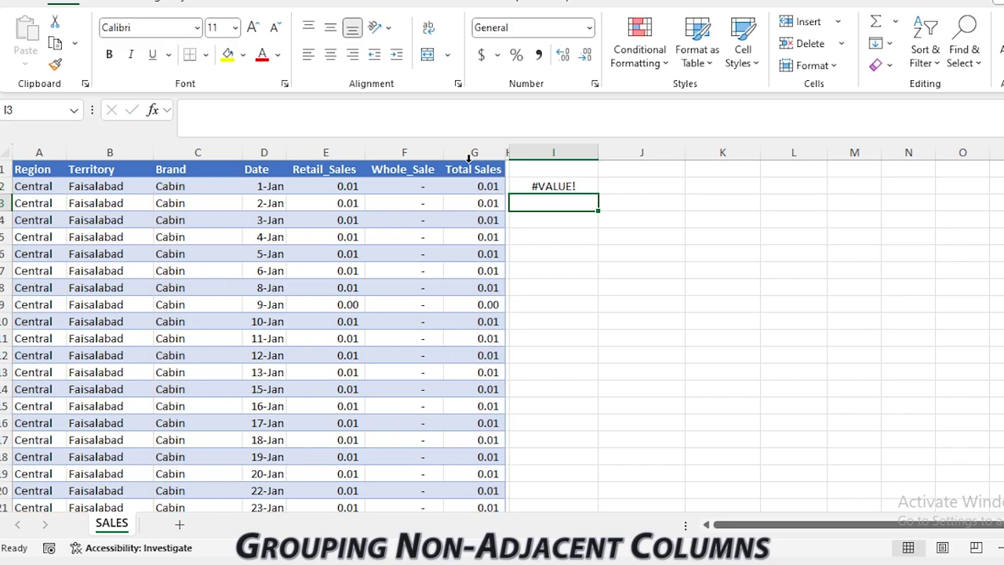
Combine the Region and Brand columns side by side with =HSTACK(SALES[Region],SALES[Brand]) in cell J2.
key("Up")
key("Right")
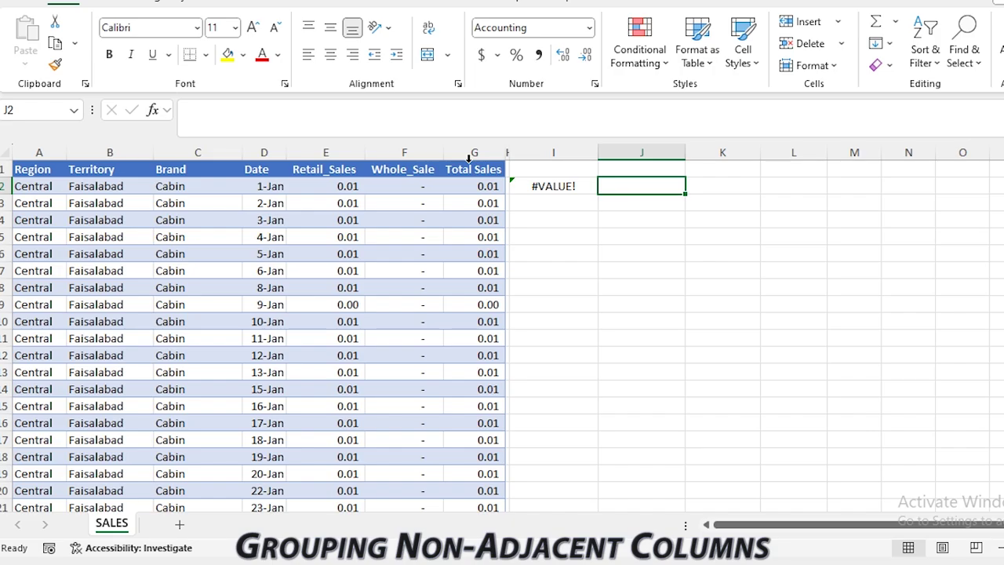
type("=h")
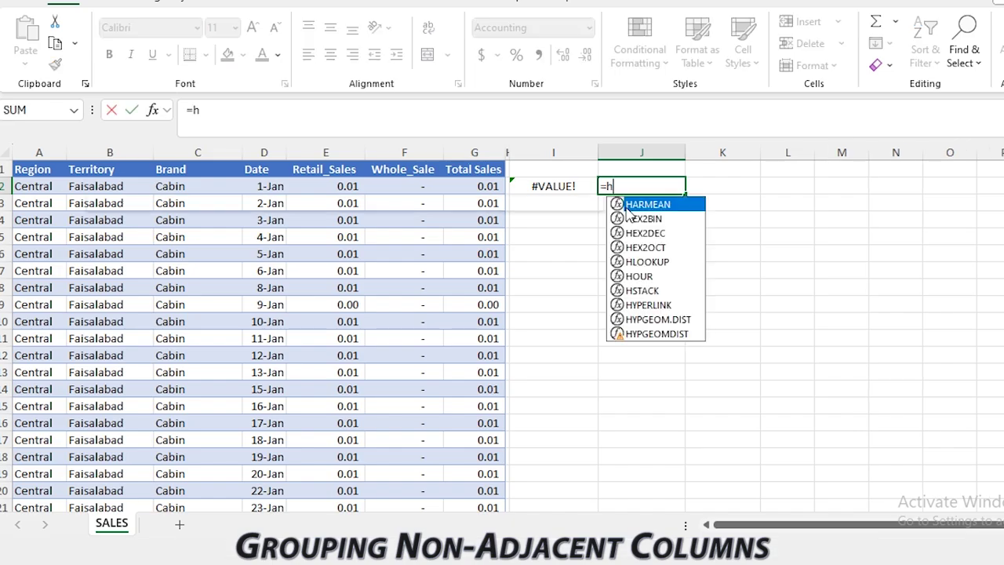
type("sta")
key("Tab")
left_click(29, 168)
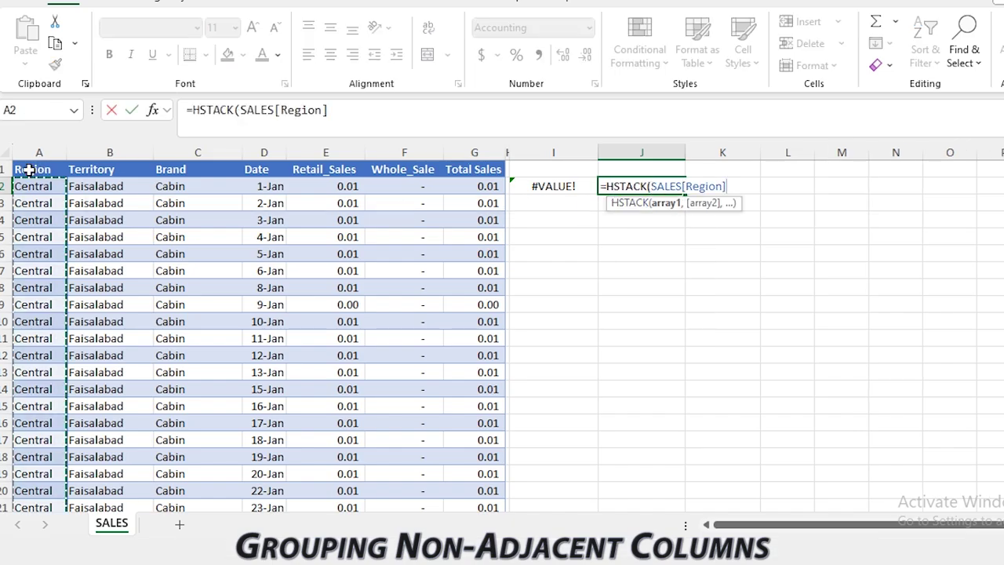
type(",")
left_click(185, 161)
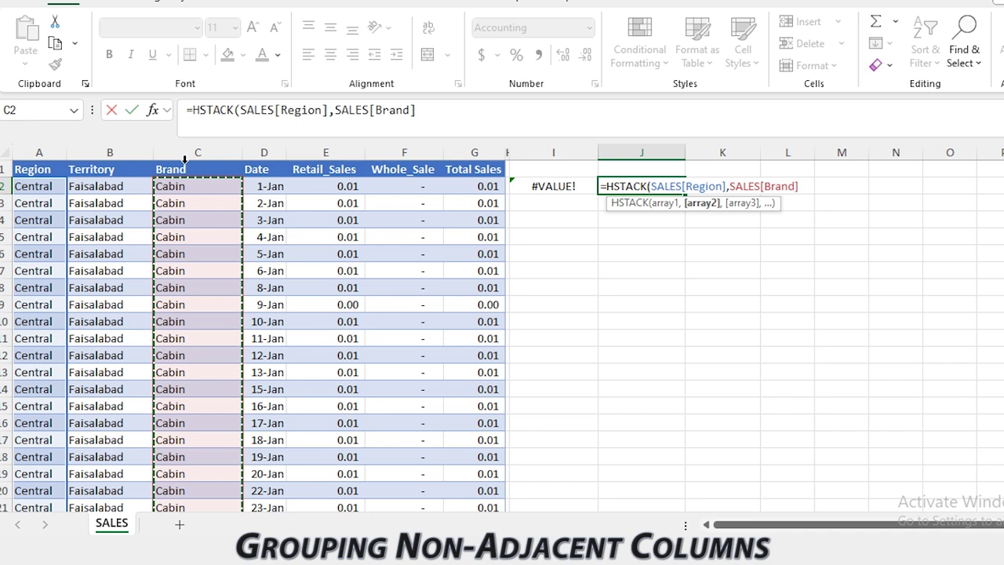
type(")")
key("Return")
Clear the HSTACK formula from cell J2 and return to cell I2.
key("Up")
key("F2")
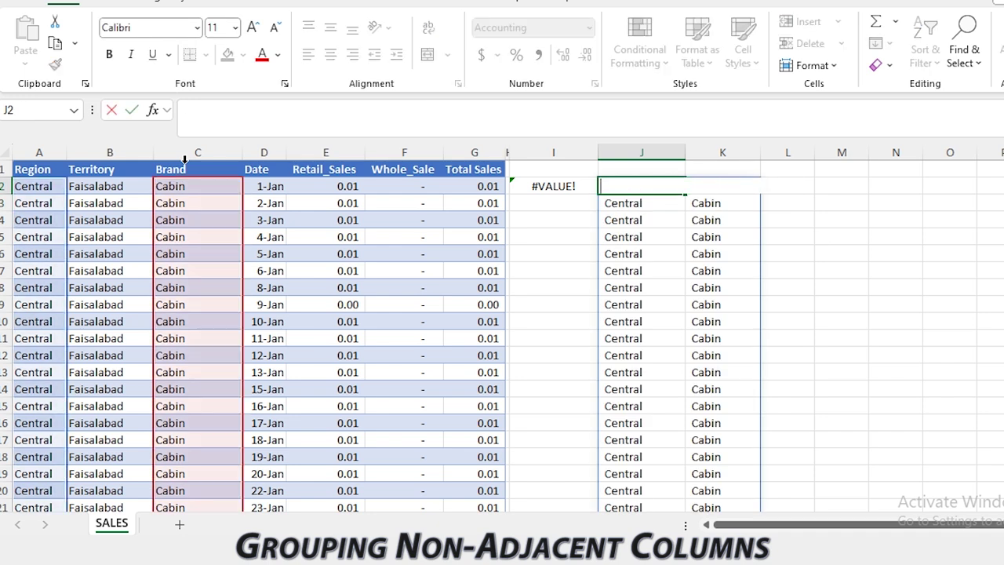
key("shift+Tab")
Wrap the Region and Brand arguments of the GROUPBY formula in I2 in HSTACK so both act as row fields.
key("F2")
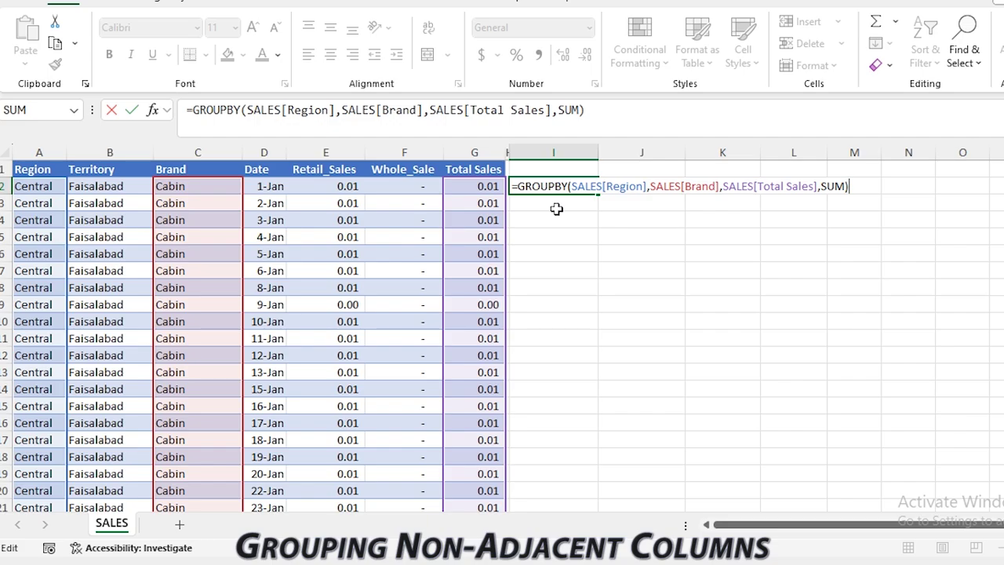
left_click(568, 189)
key("Right")
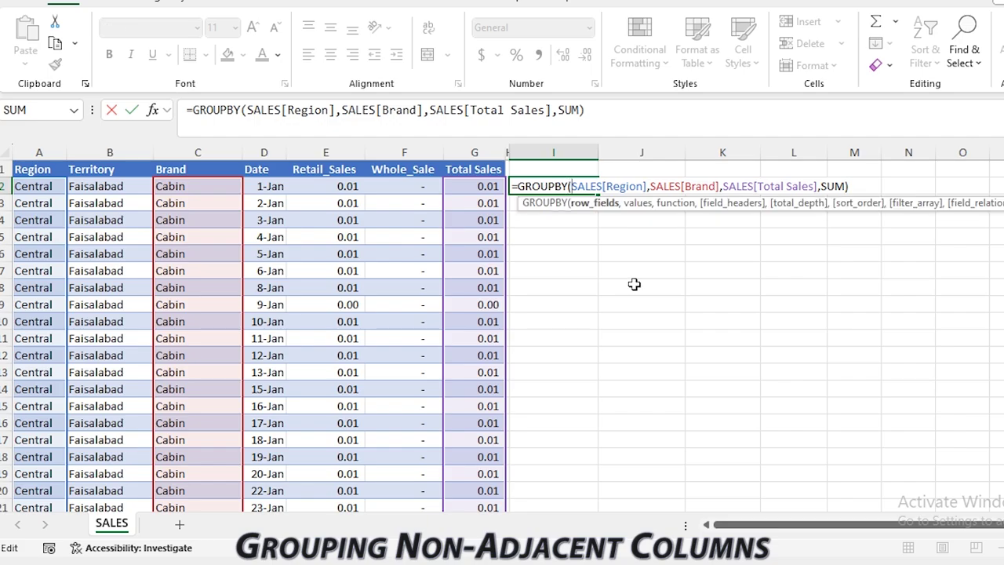
type("HSTACK(")
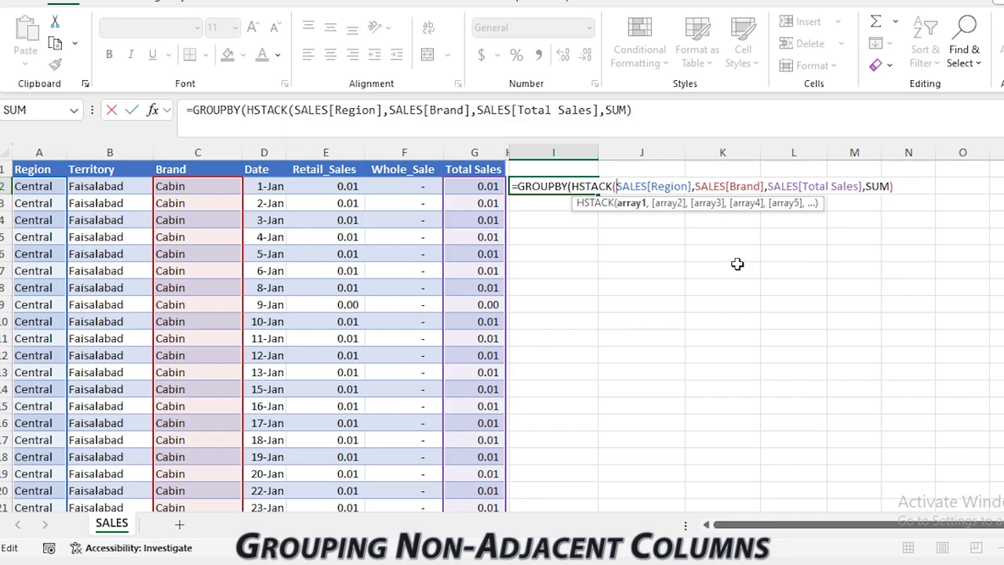
left_click(762, 185)
type(")")
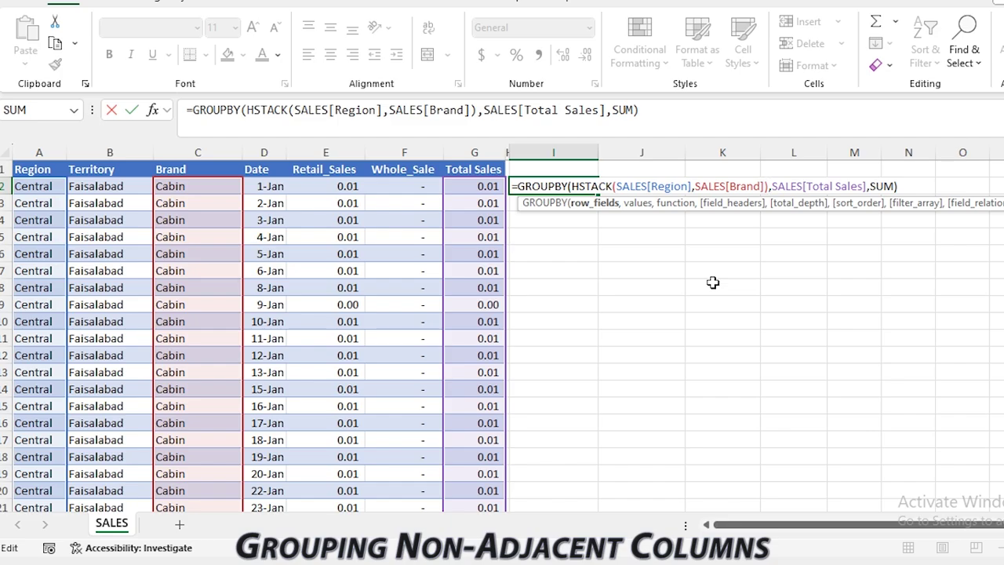
key("Return")
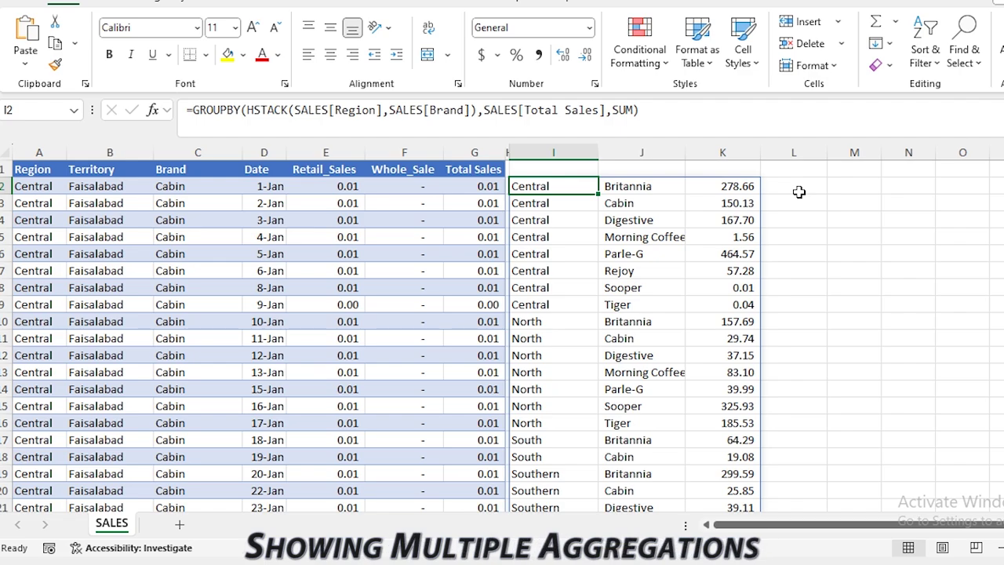
Delete the GROUPBY formula from cell I2 to clear the grouped results.
key("BackSpace")
key("Up")
key("Down")
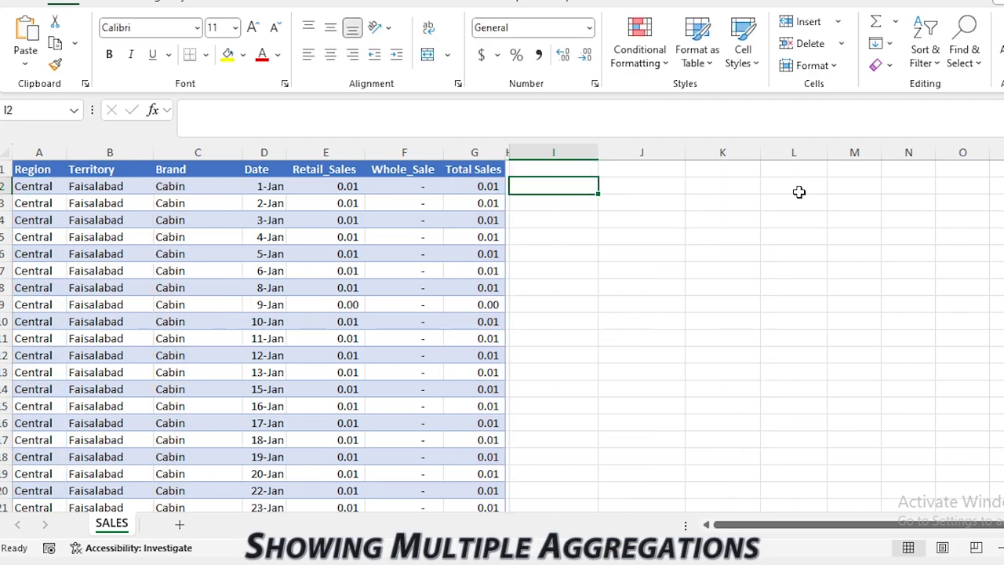
Start a GROUPBY formula in cell I2 with SALES[Brand] as row fields and SALES[Total Sales] as values.
type("=grou")
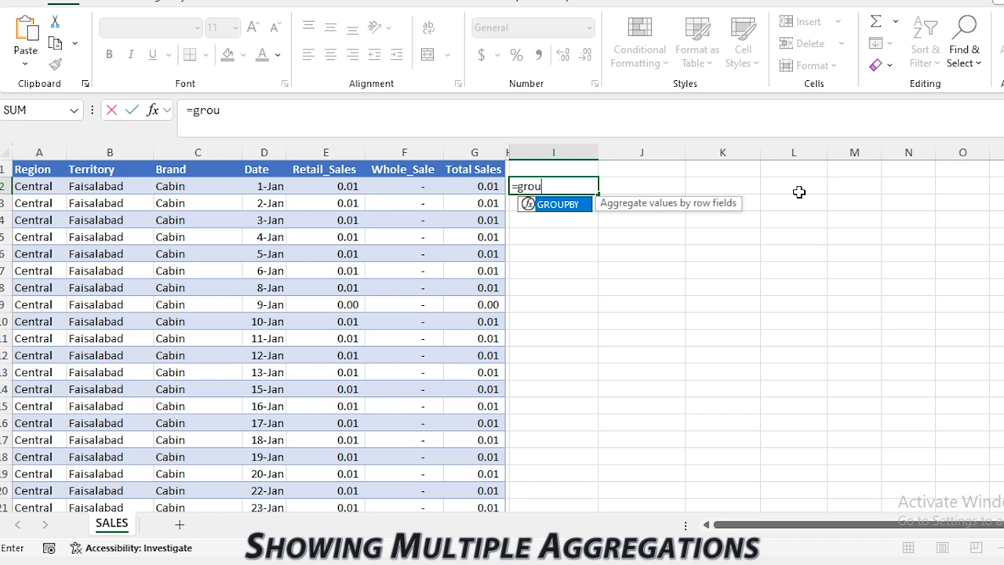
key("Tab")
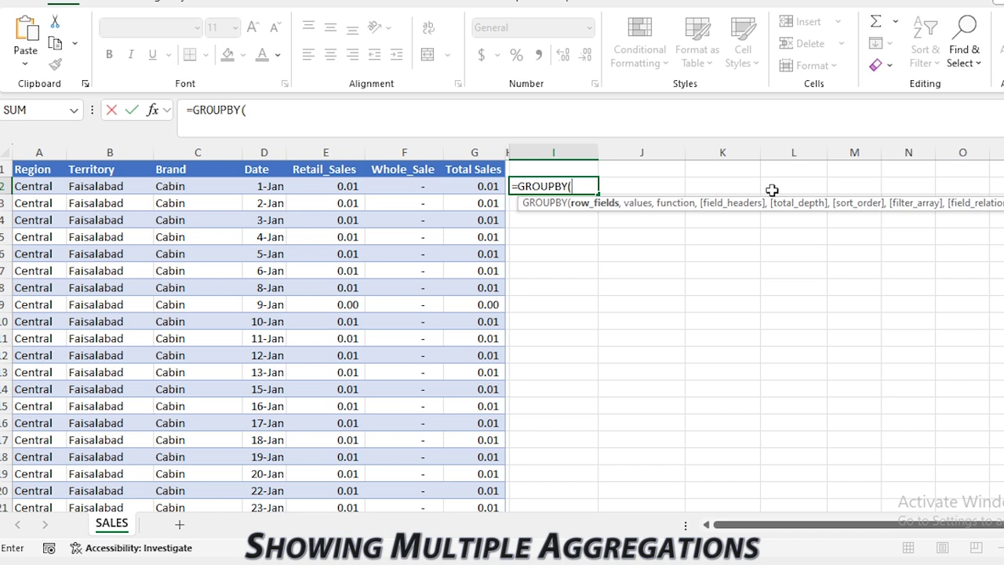
left_click(188, 156)
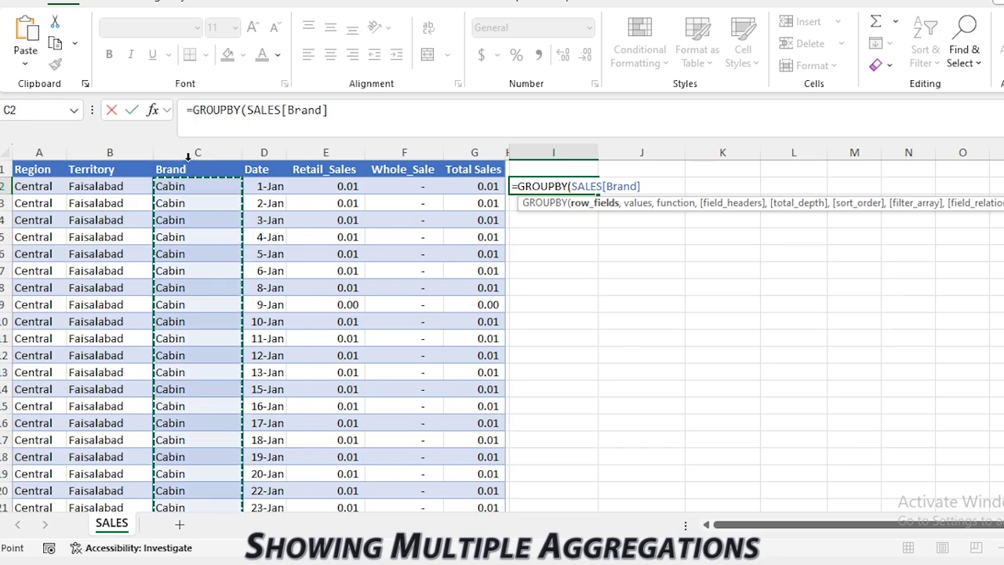
type(",")
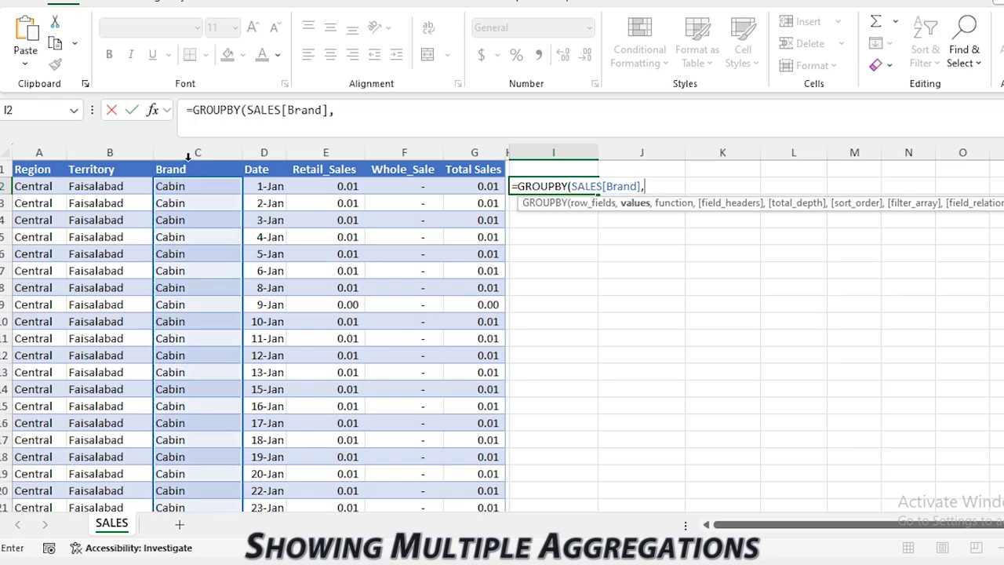
left_click(461, 160)
type(",")
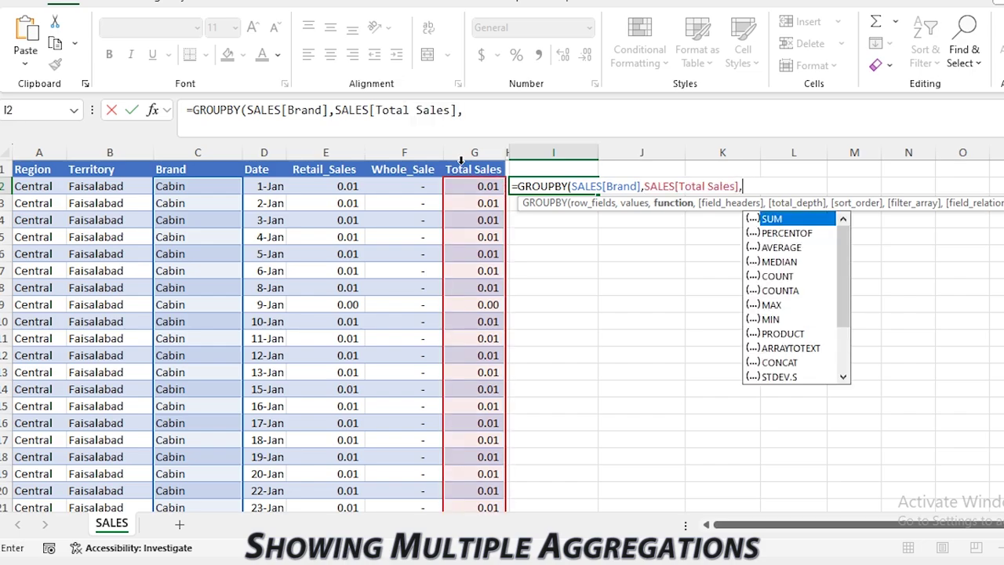
Complete the GROUPBY formula in I2 with HSTACK(SUM,PERCENTOF) as the function argument and enter it.
type("hstack")
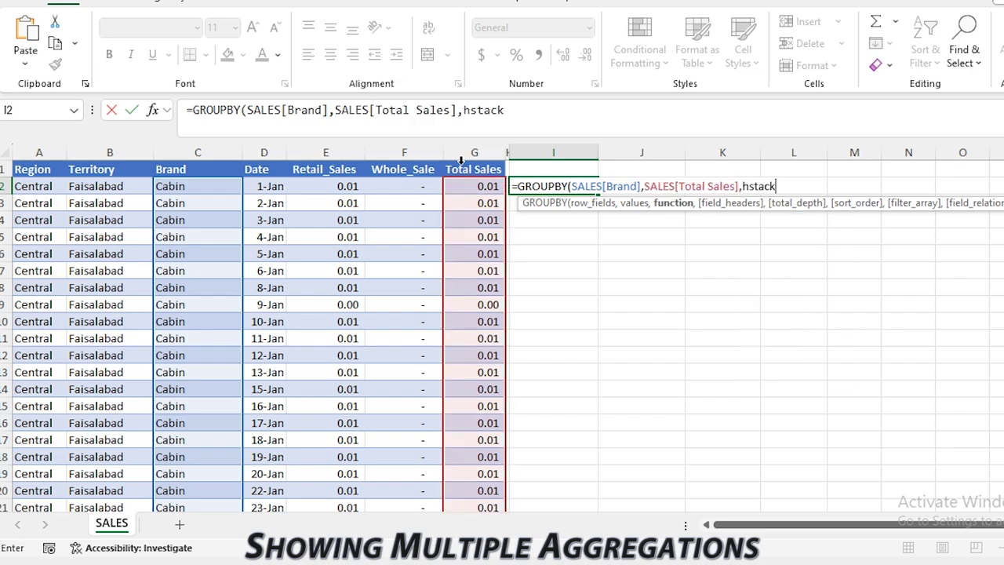
type("(sum")
key("Tab")
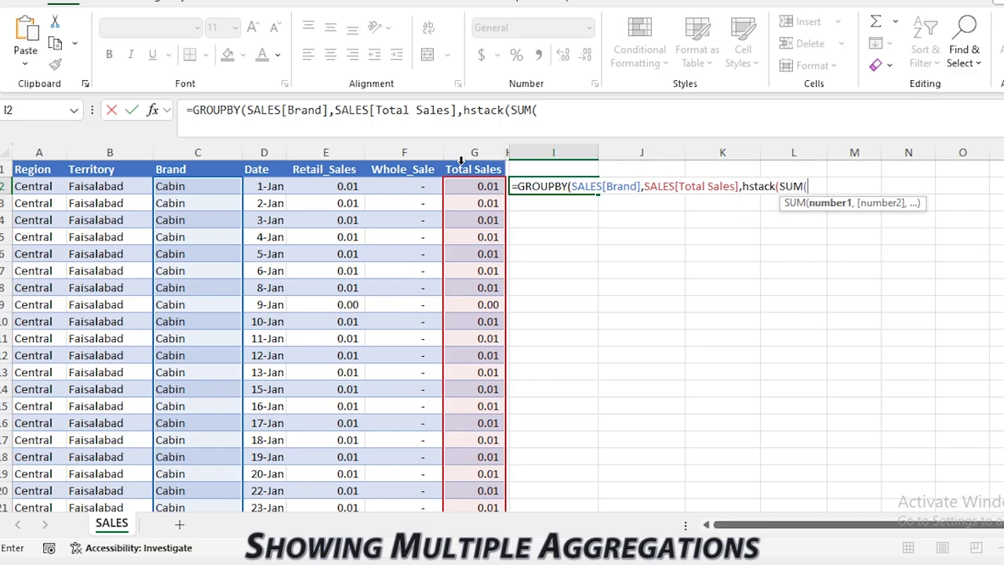
key("BackSpace")
type(",")
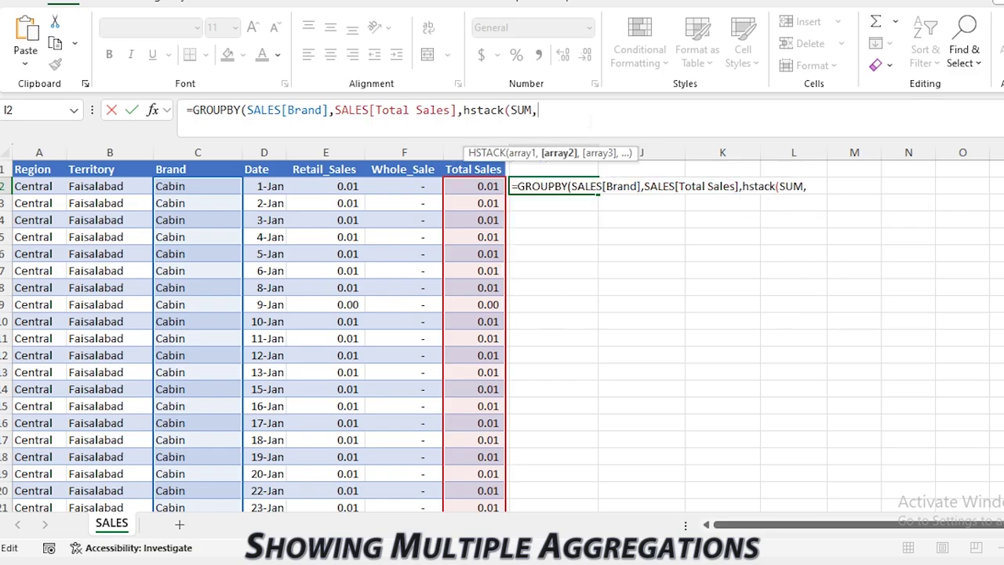
type("percentof")
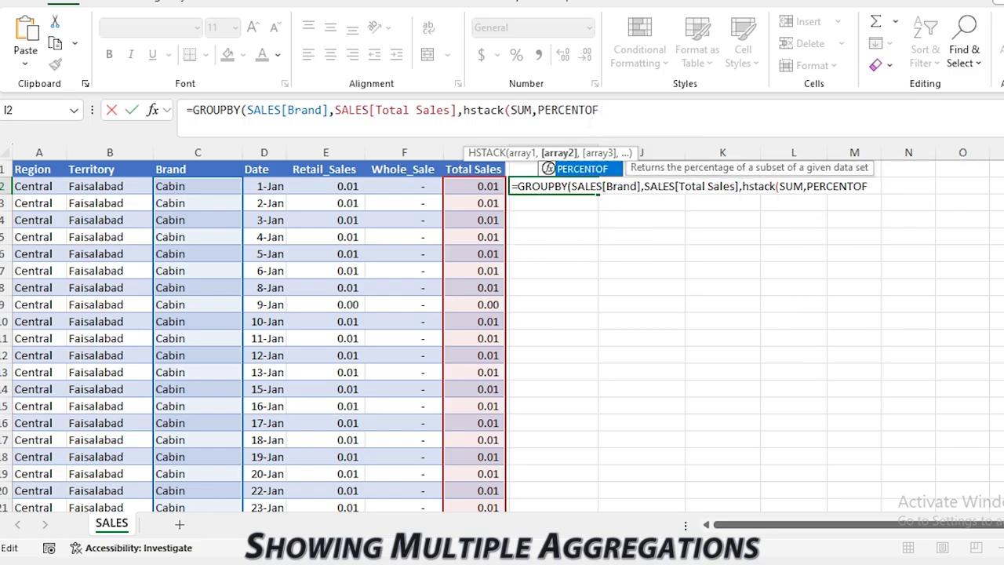
type(")")
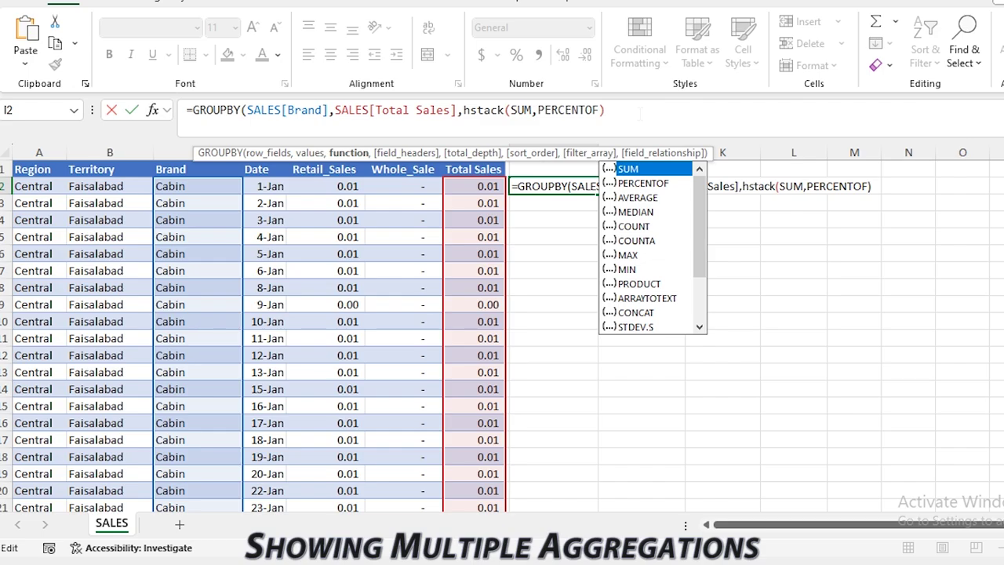
key("Escape")
type(")")
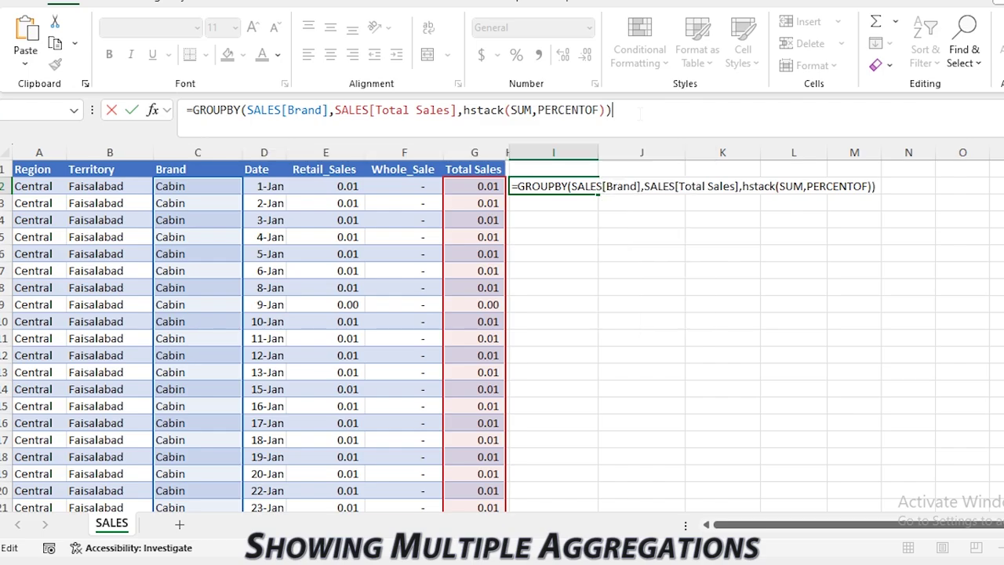
key("Return")
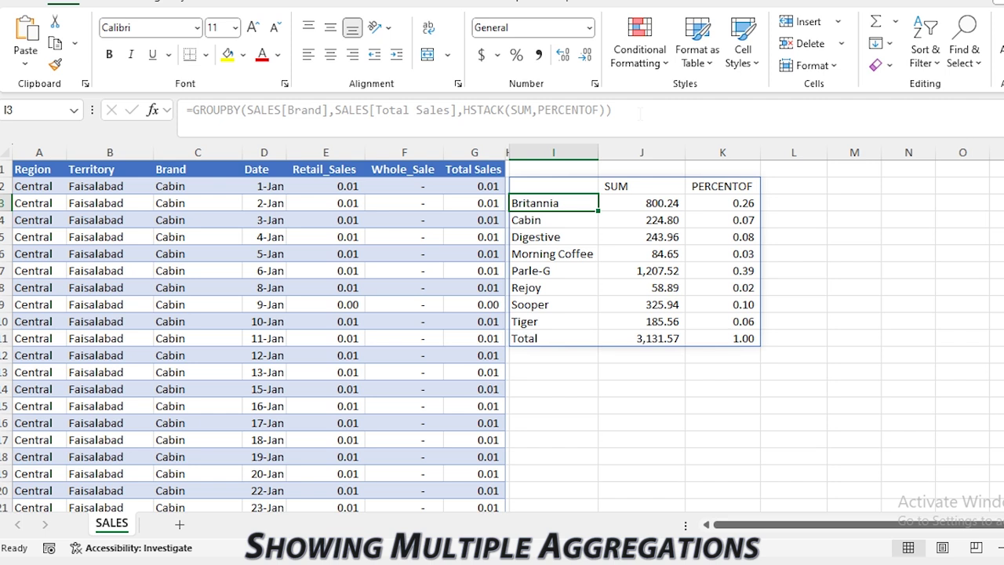
Format the PERCENTOF results in column K as percentages.
left_click(722, 153)
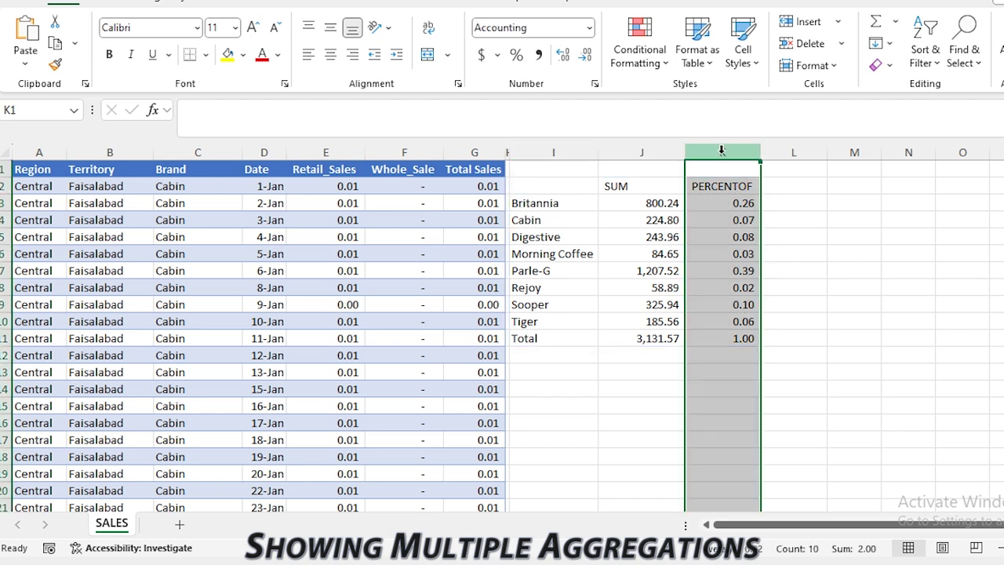
left_click(516, 55)
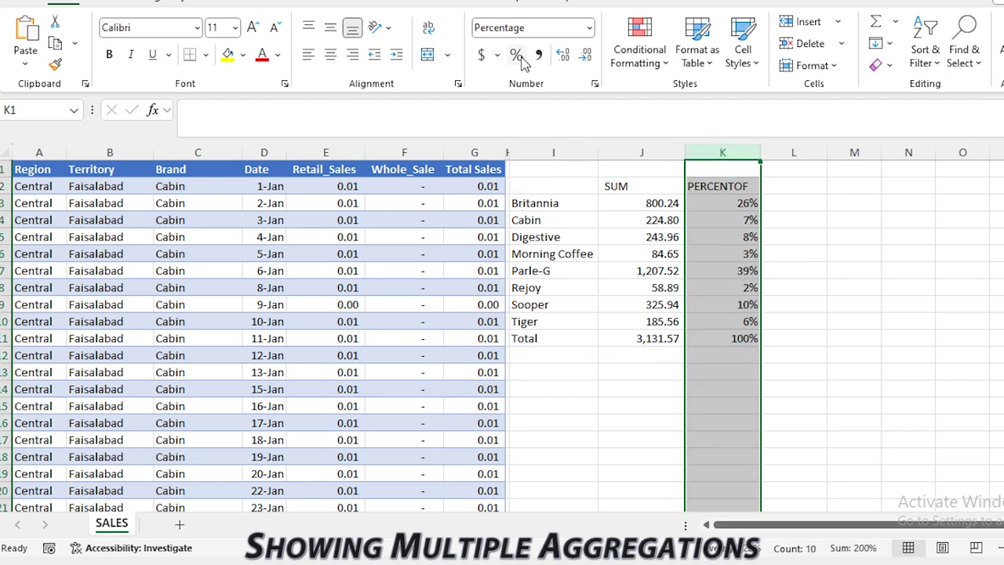
Delete the multiple-aggregation GROUPBY formula from cell I2.
left_click(541, 206)
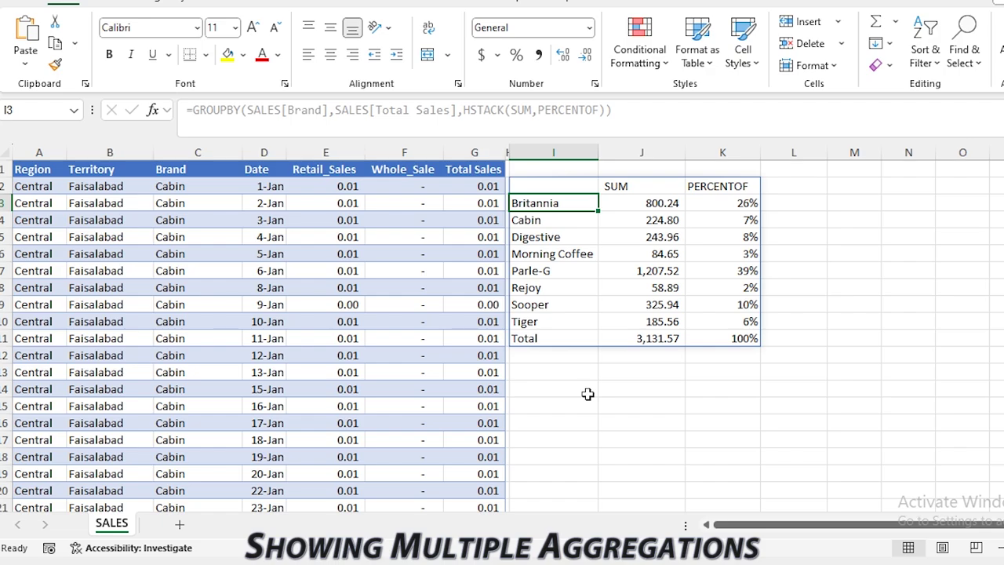
key("Up")
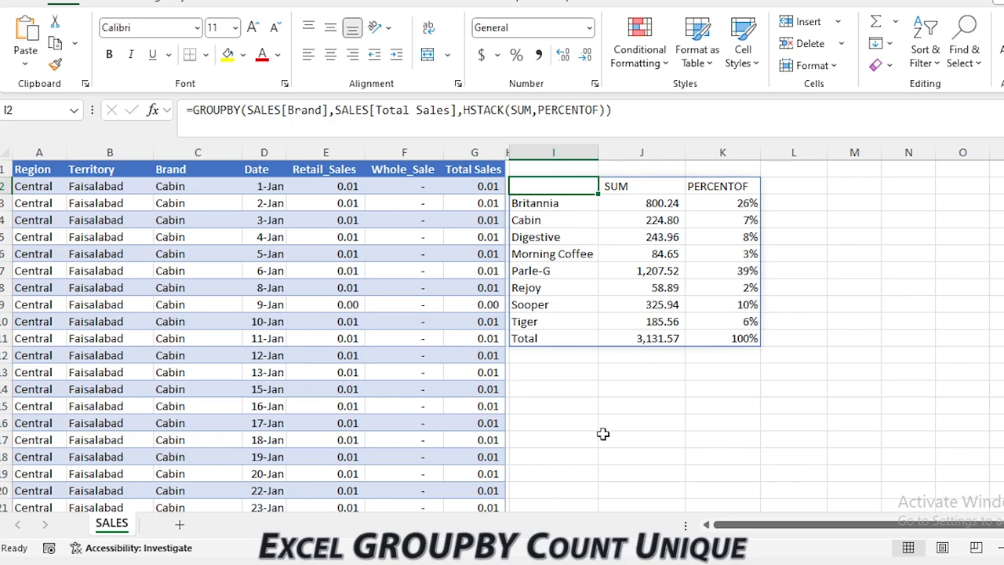
key("Delete")
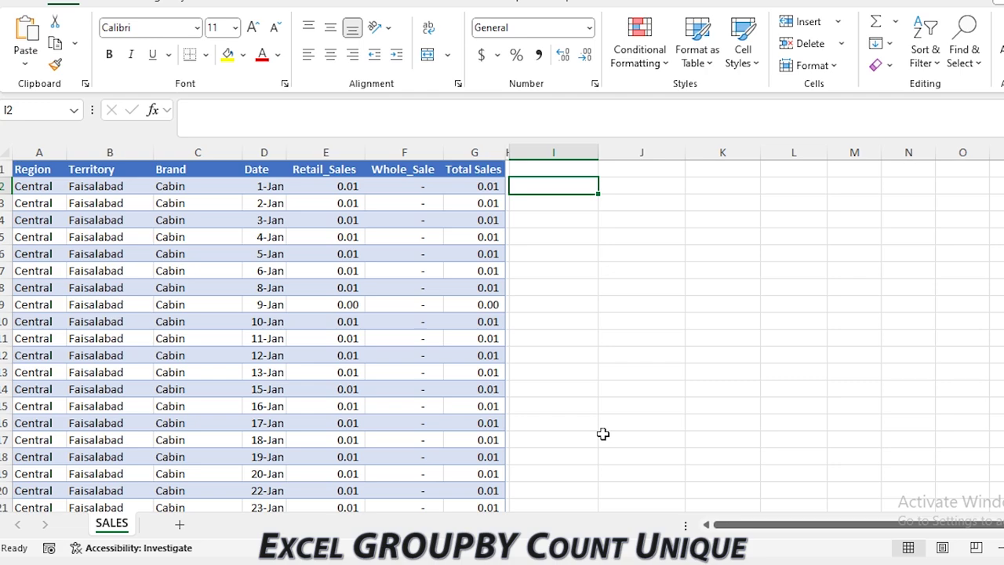
Start a GROUPBY formula in I2 with the Region column as row fields and the Territory column as values, both including headers.
type("=grou")
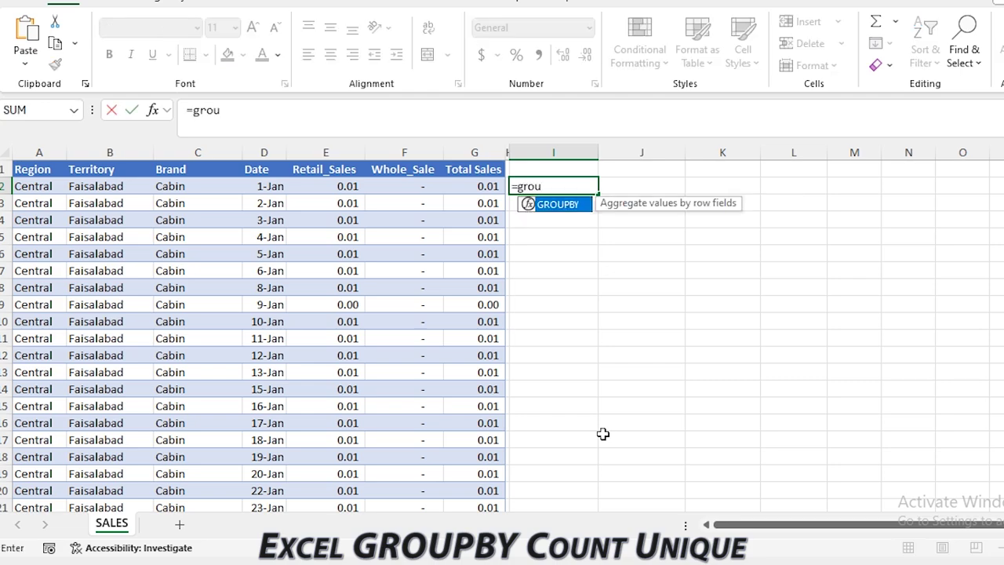
key("Tab")
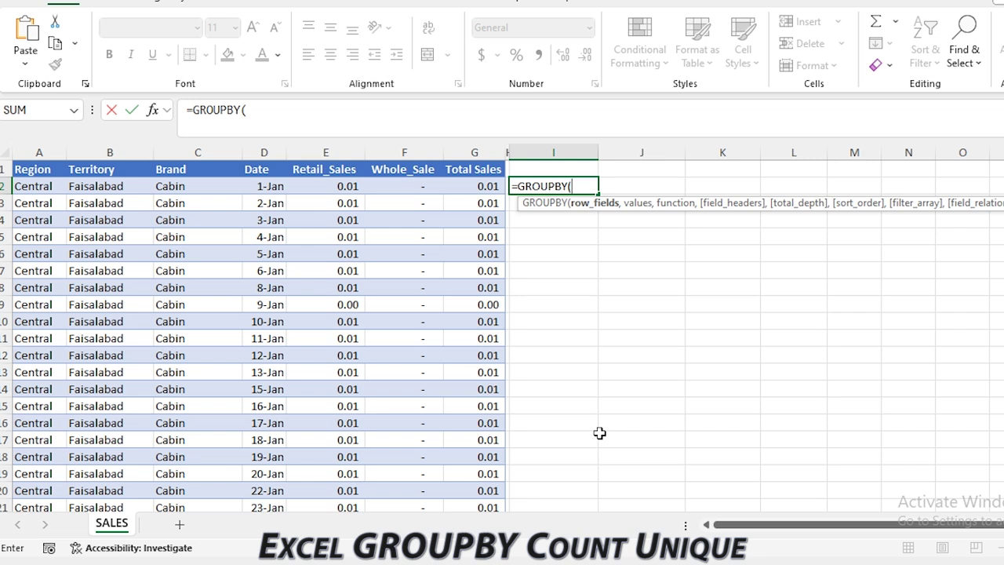
left_click(40, 155)
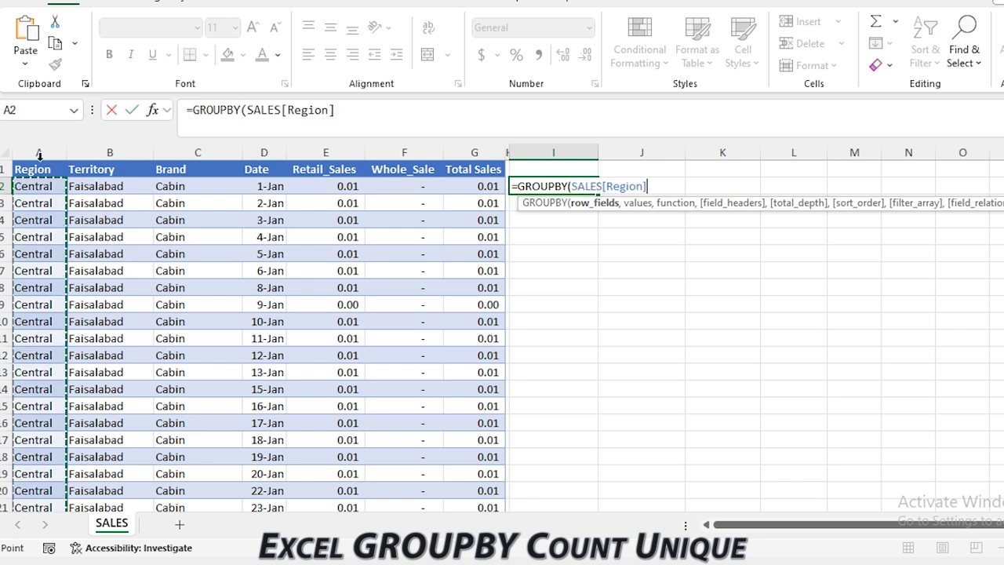
left_click(40, 154)
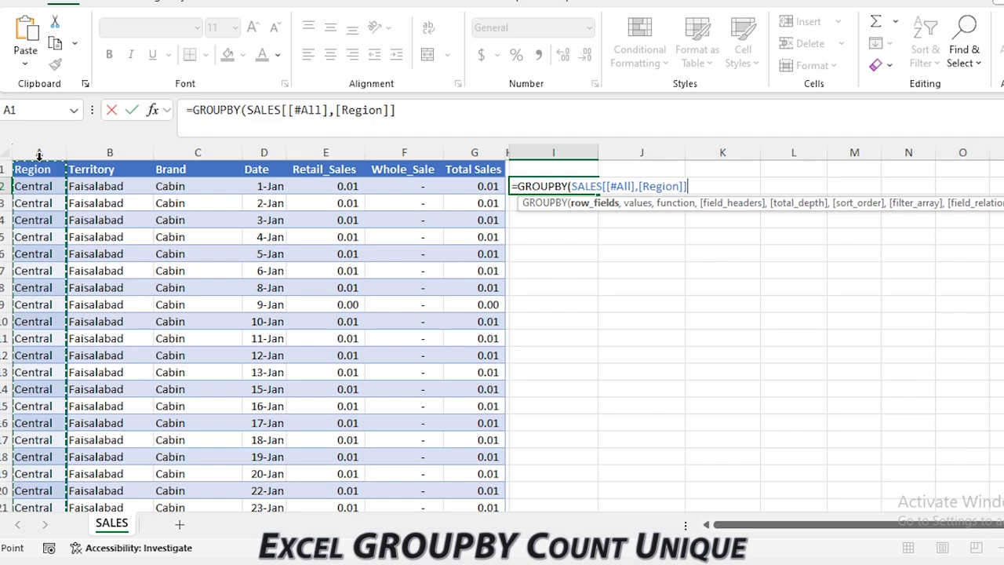
type(",")
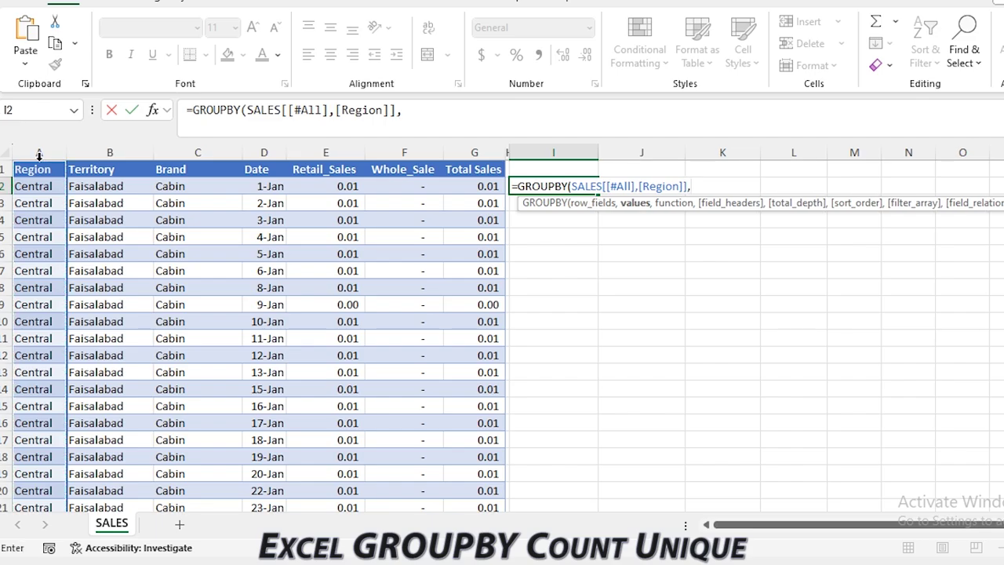
left_click(96, 158)
left_click(95, 157)
type(",")
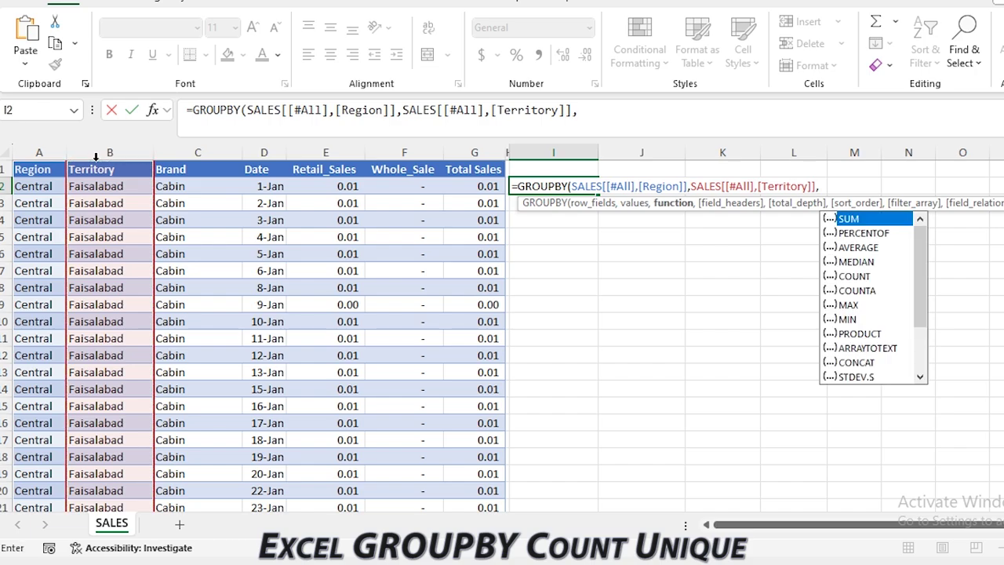
Finish the Region and Territory GROUPBY formula with COUNTA as the function and enter it.
type("COUNTA")
key("Tab")
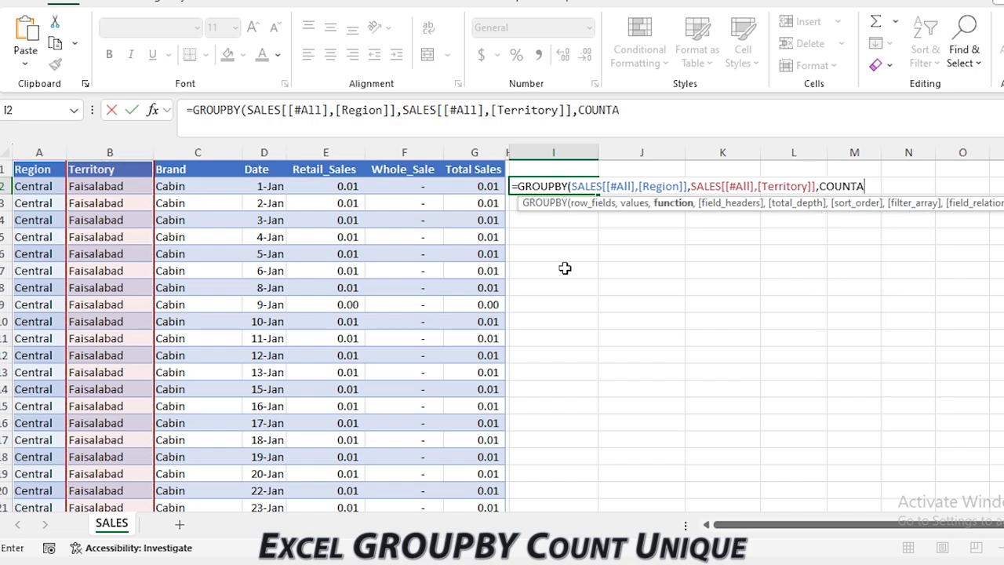
type(")")
key("Return")
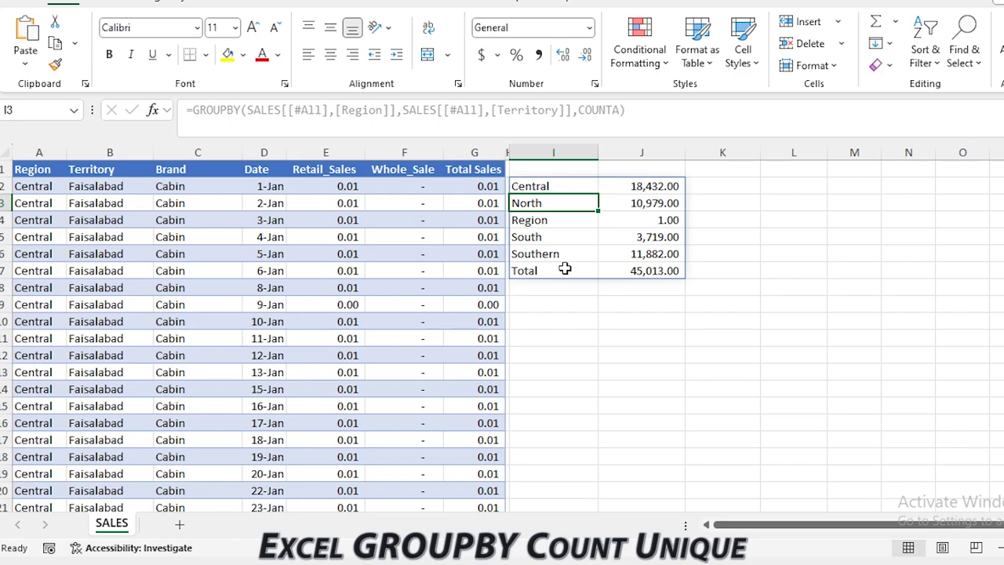
Add 3 as the field_headers argument of the GROUPBY formula in I2 so the headers show in the result.
key("Up")
key("F2")
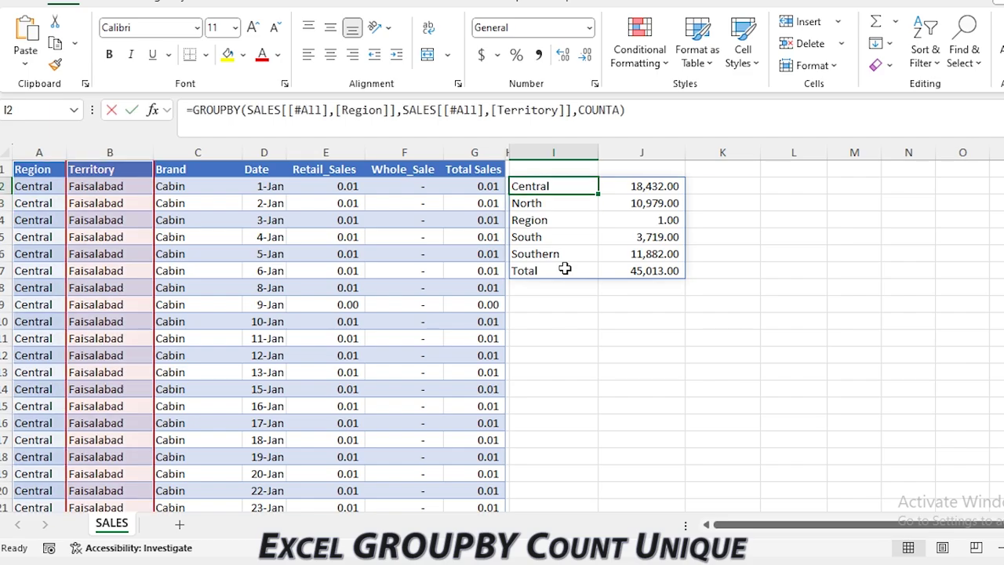
key("Left")
type(",3")
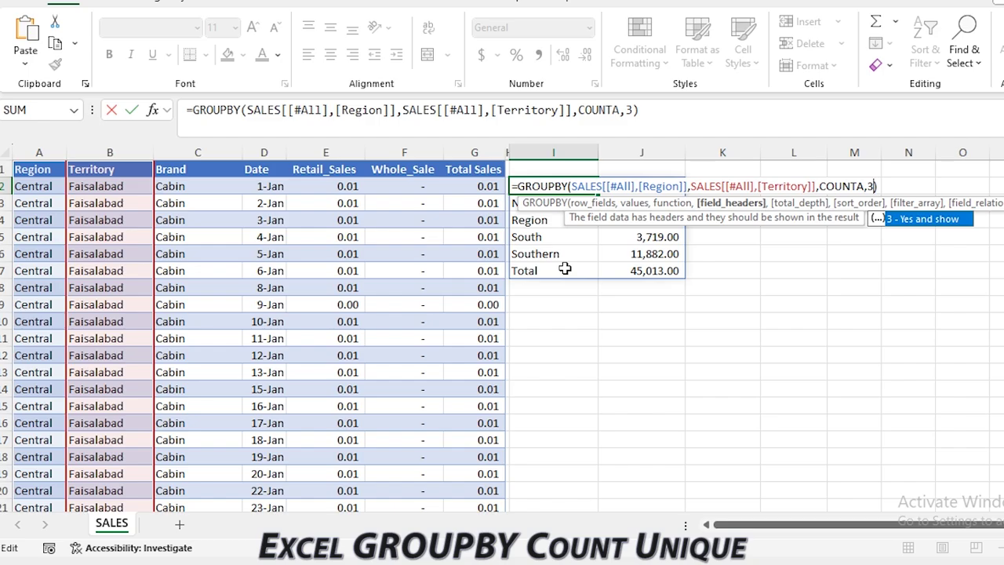
key("Return")
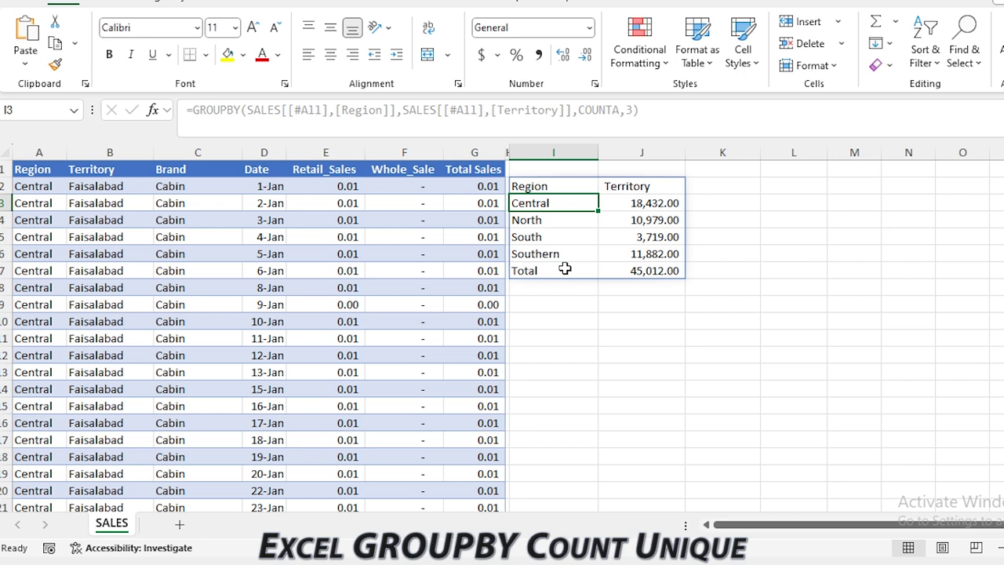
Replace the COUNTA function argument of the GROUPBY formula in I2 with a LAMBDA function.
key("Up")
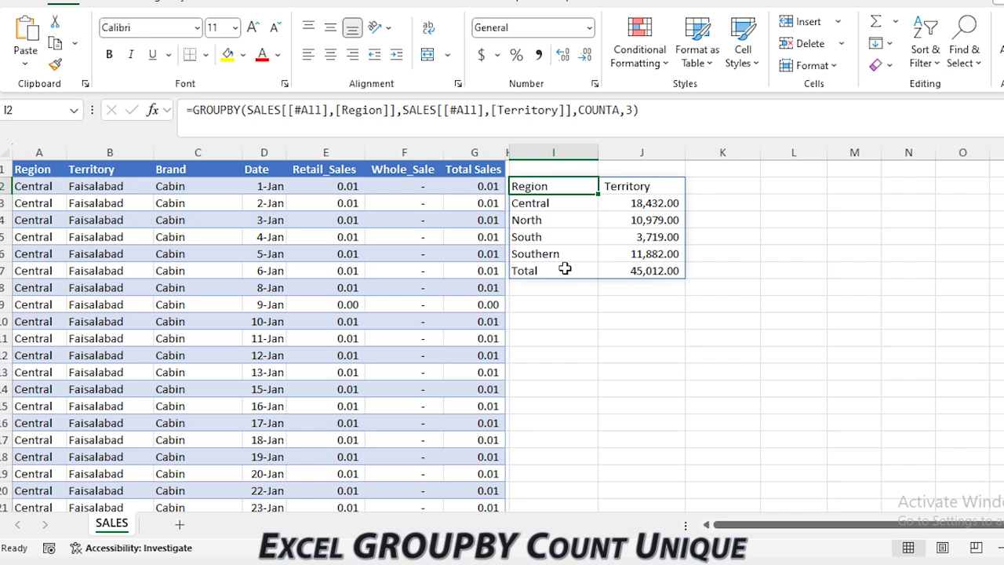
key("F2")
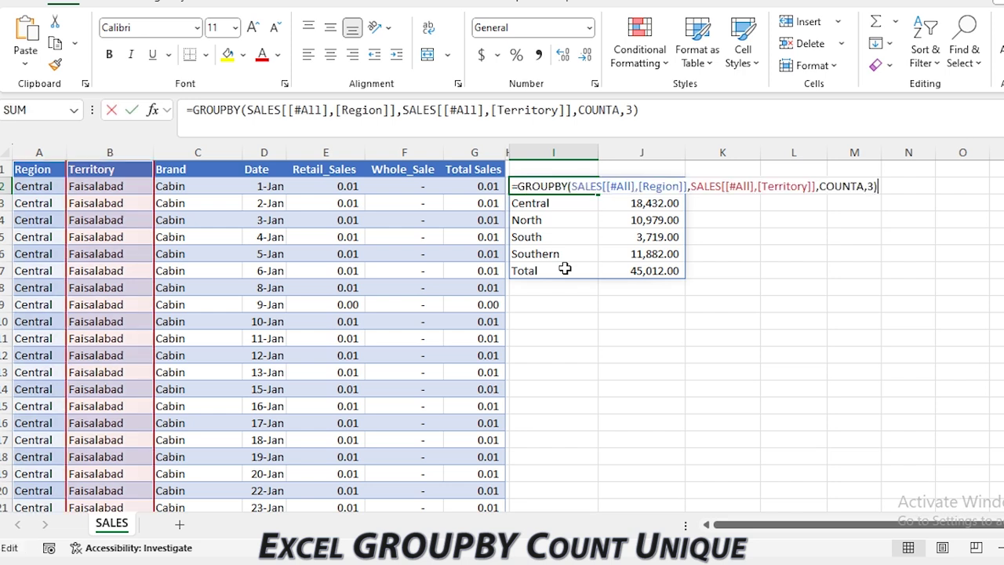
key("Left")
key("Left")
key("Left")
key("shift+Left")
key("shift+Left")
key("shift+Left")
key("shift+Left")
key("shift+Left")
key("shift+Left")
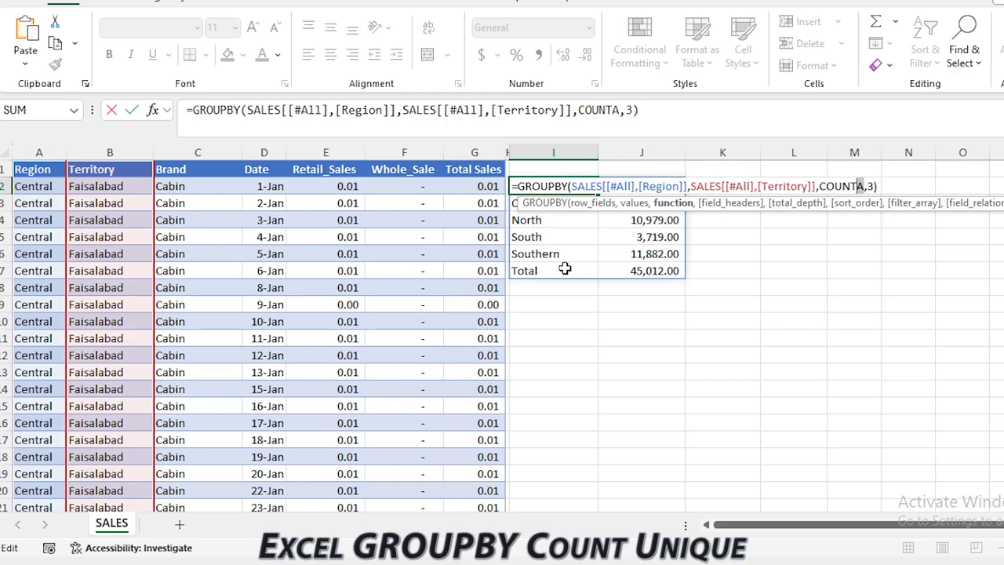
type("la")
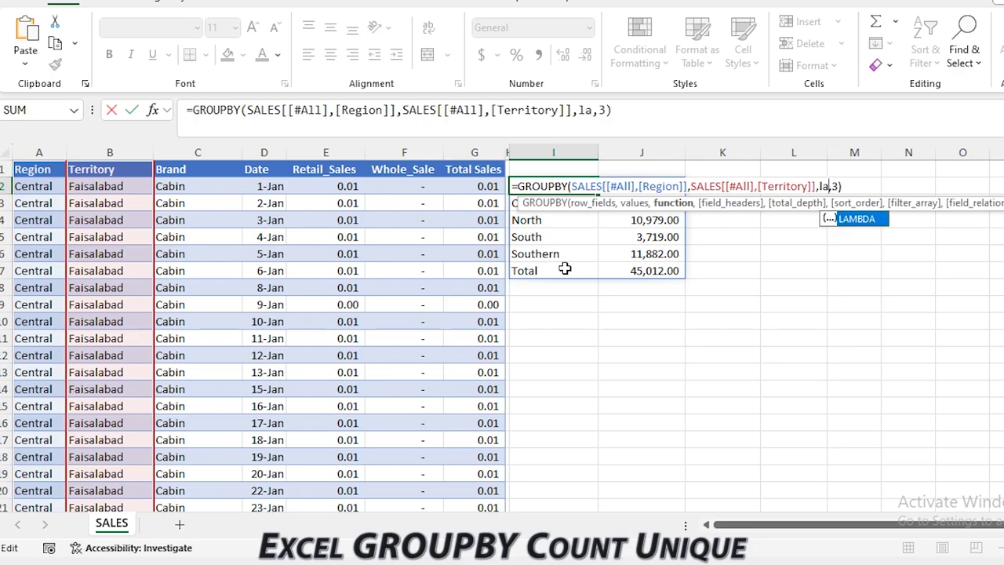
key("Tab")
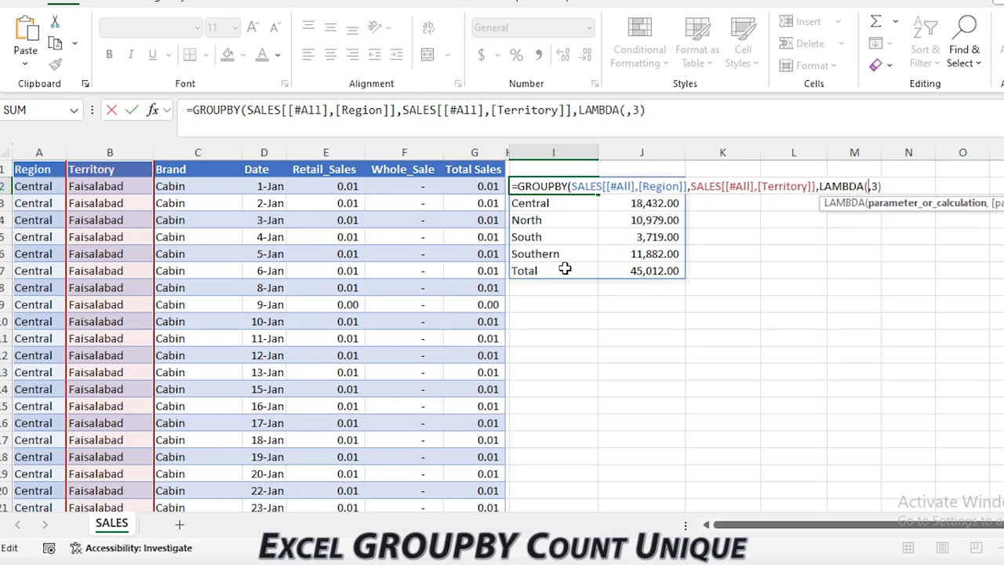
Complete the LAMBDA in the I2 formula with parameter p and COUNTA(UNIQUE(p)) so it counts unique territories, and enter it.
type("p,")
type("coun")
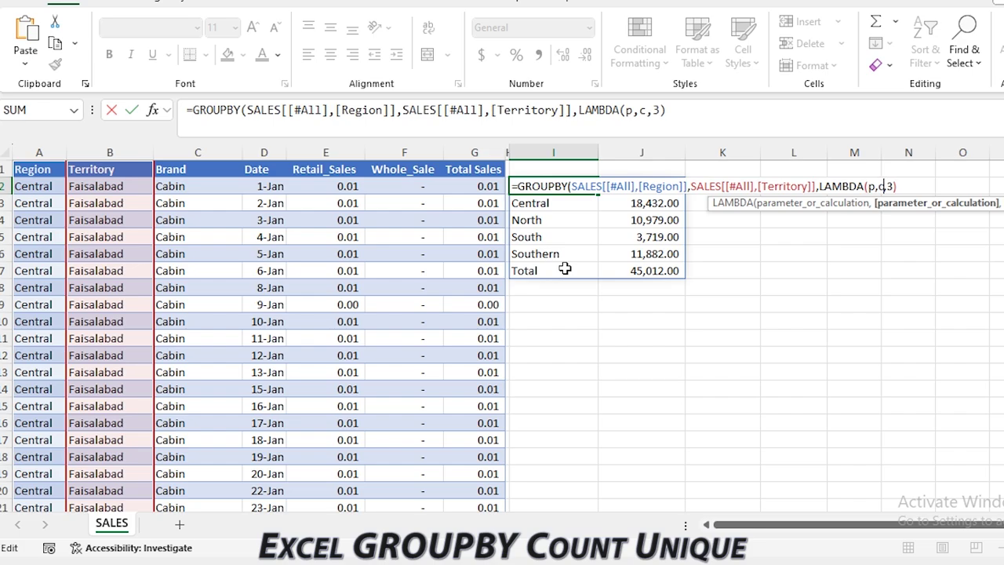
key("Tab")
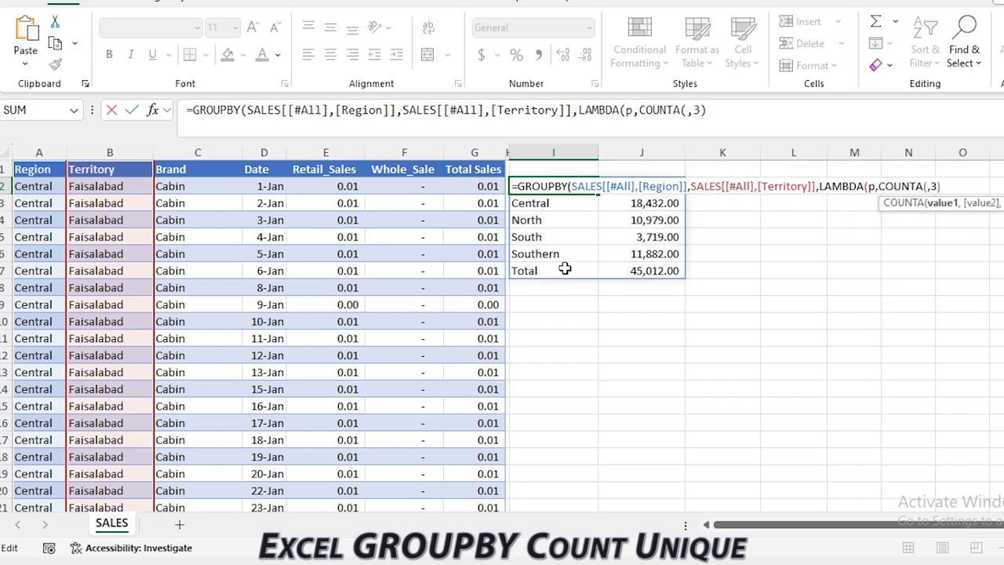
type("unique")
key("Tab")
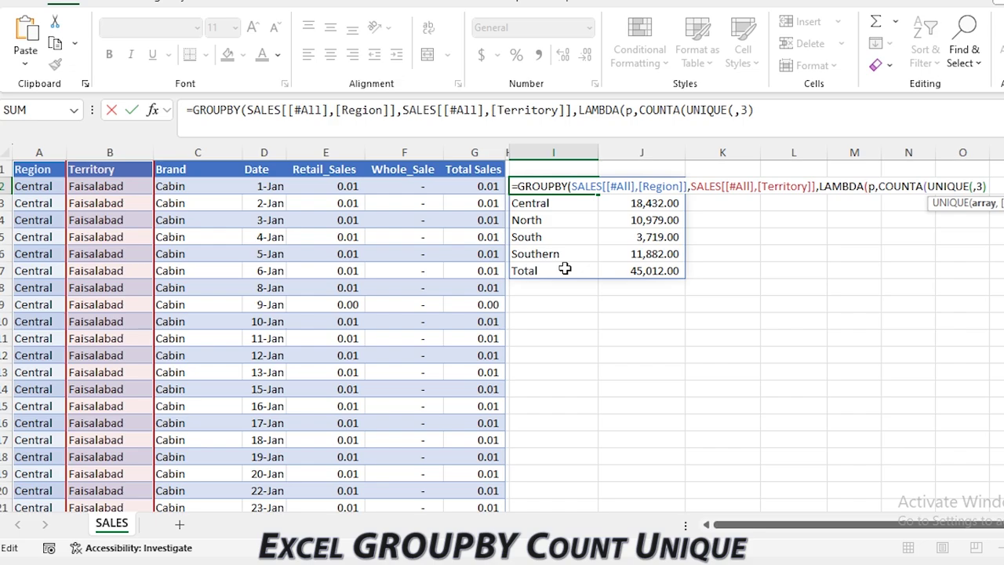
type("p)")
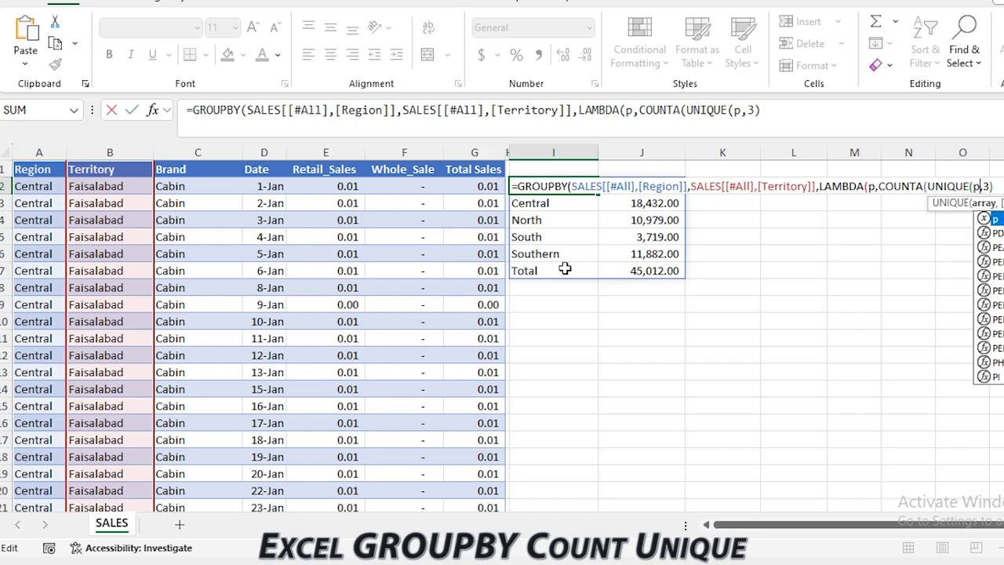
type("))")
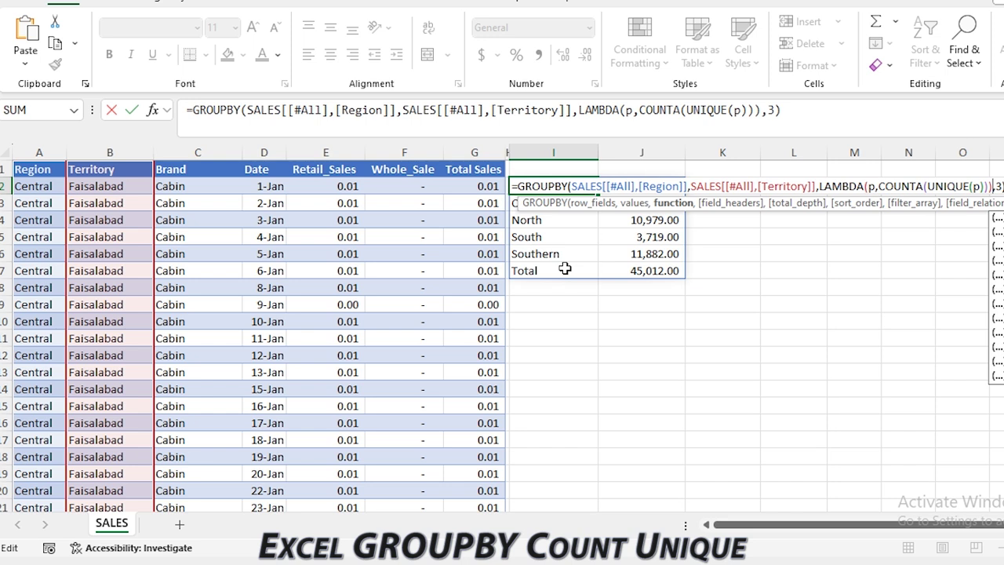
key("Return")
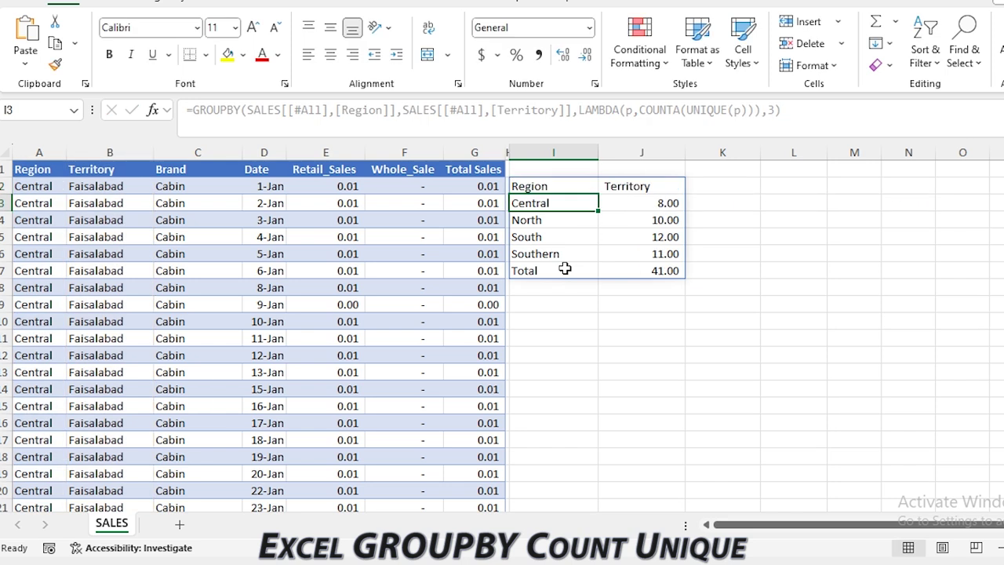
Clear the unique-count GROUPBY formula from I2.
key("shift+space")
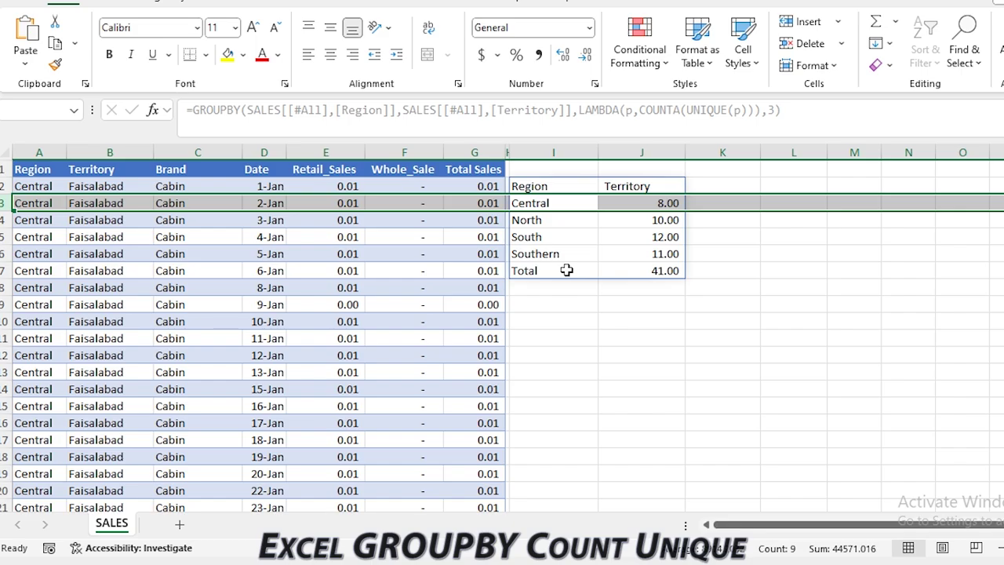
key("BackSpace")
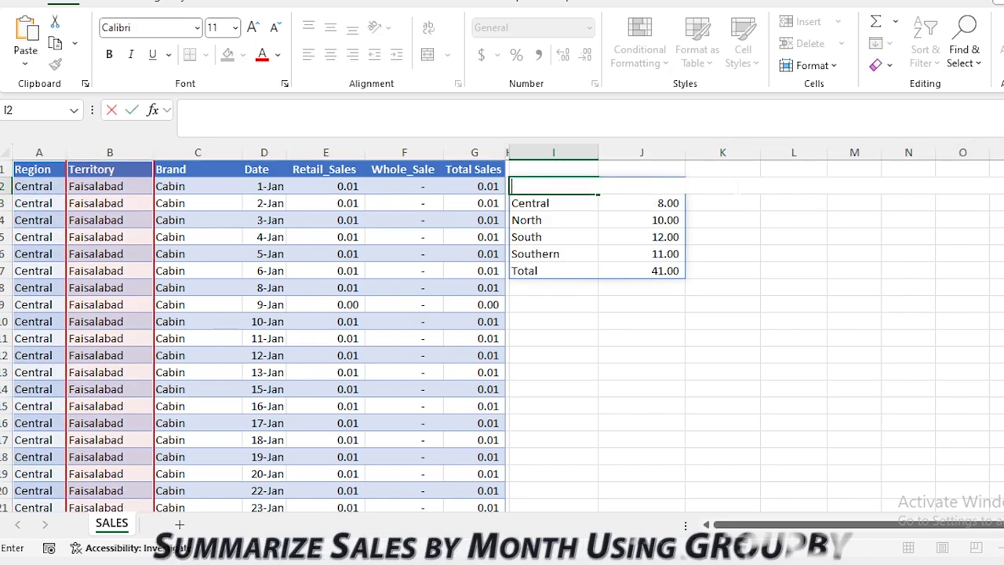
key("ctrl+Return")
Start a GROUPBY formula in I2 with TEXT(SALES[Date],"mmmm") as the row fields to group by month name.
type("=gro")
key("Tab")
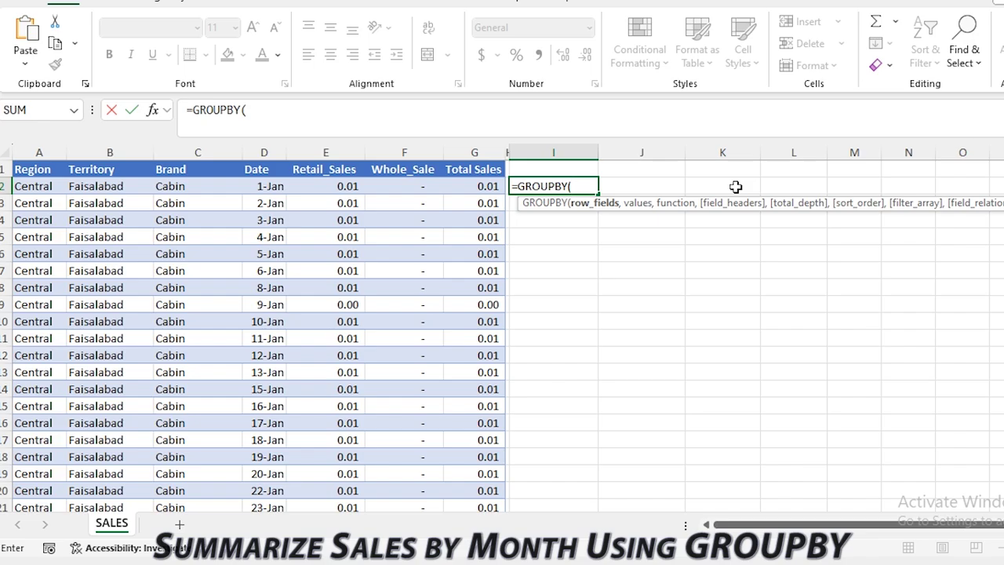
type("text")
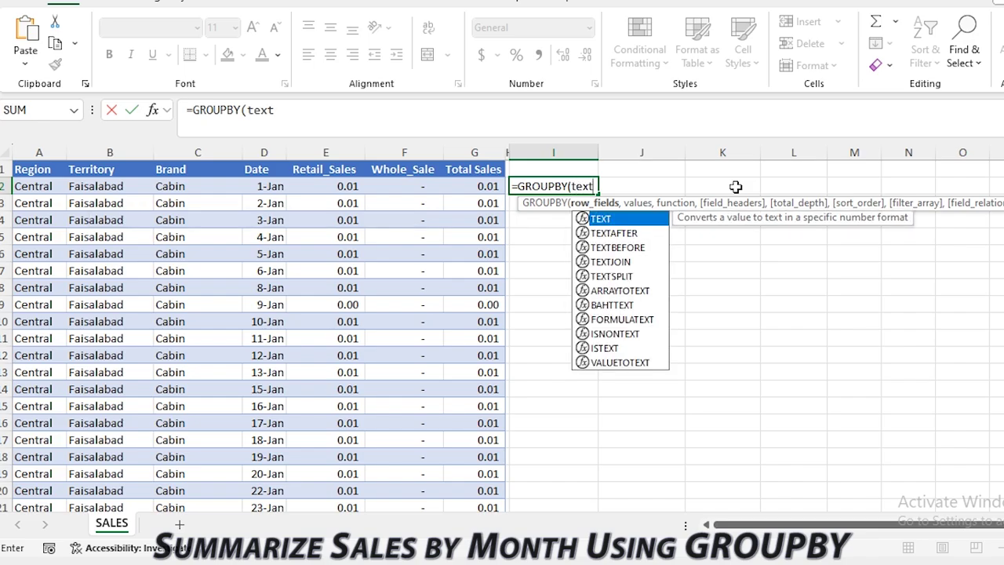
key("Tab")
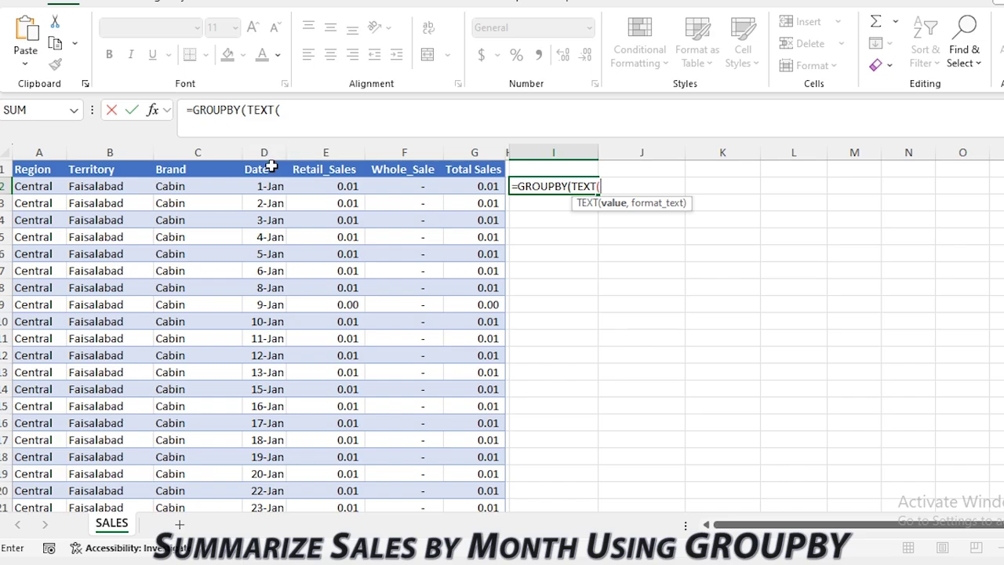
left_click(268, 159)
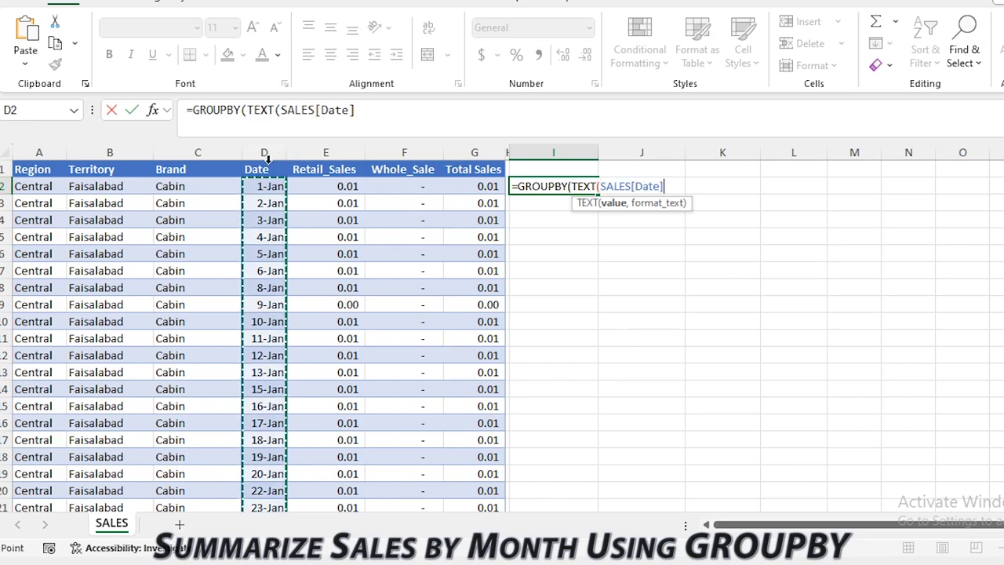
type(",\"mm")
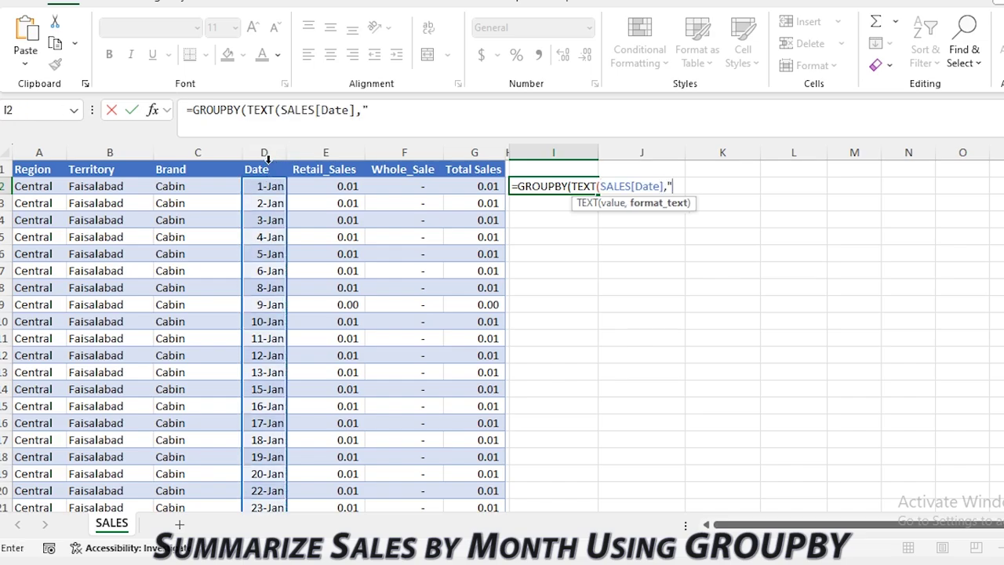
type("mm\"),")
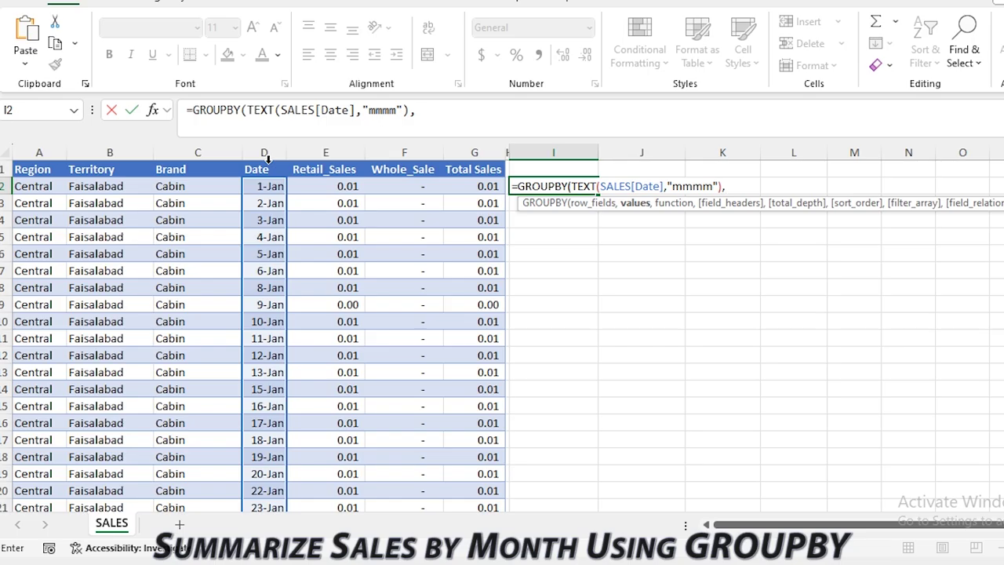
Finish the monthly GROUPBY formula with the Total Sales column as values and SUM as the function, and enter it.
left_click(481, 160)
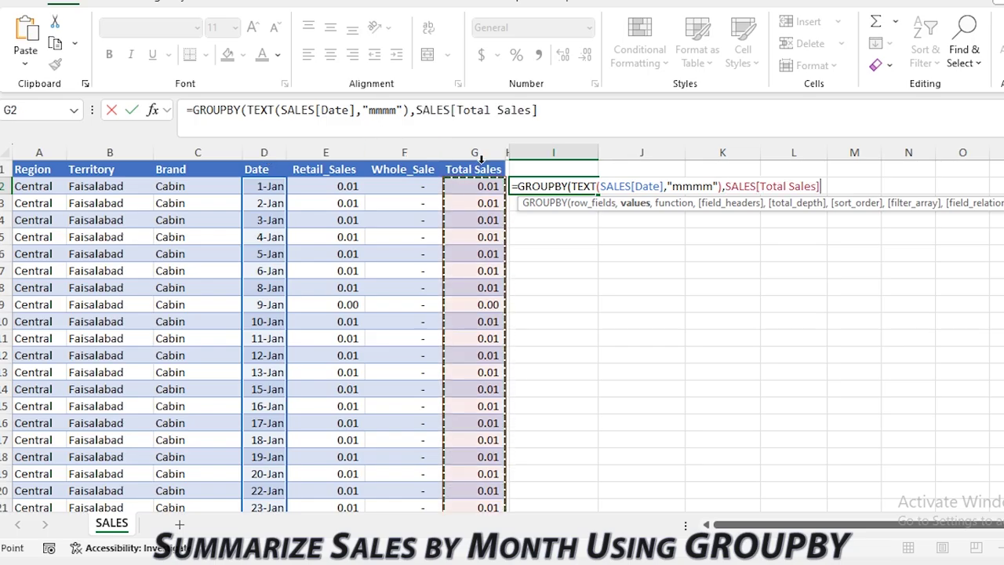
type(",su")
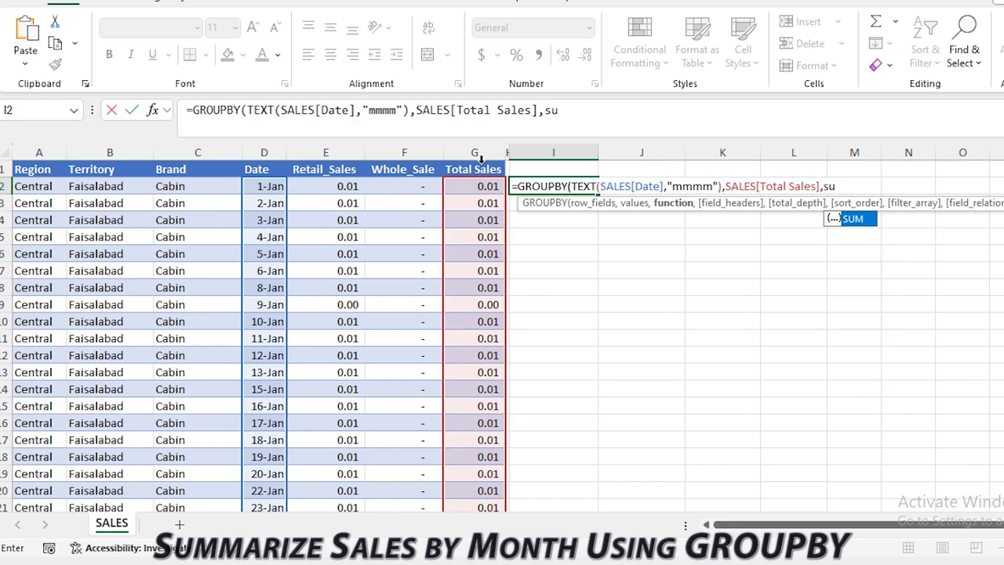
type("m")
key("Tab")
type(")")
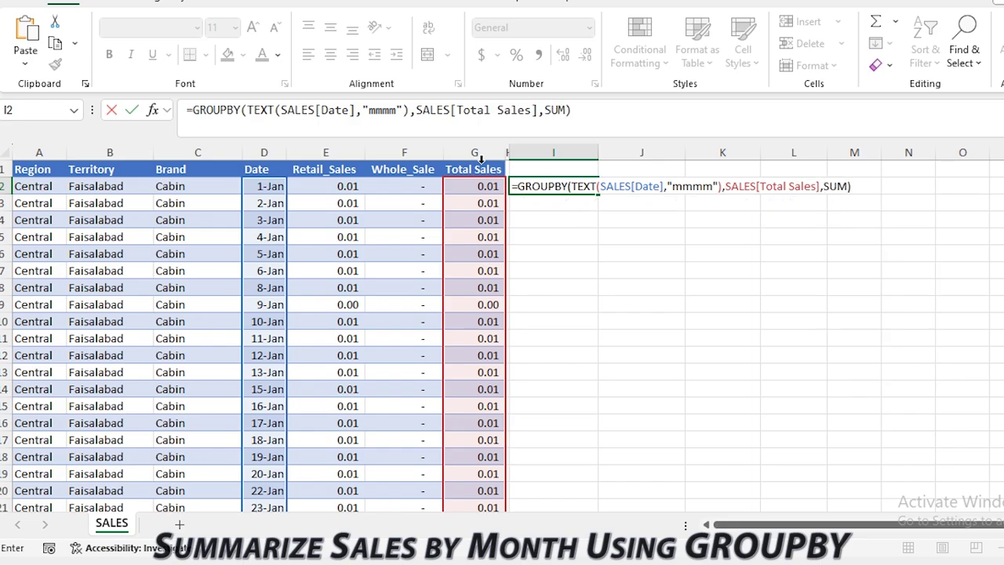
key("Return")
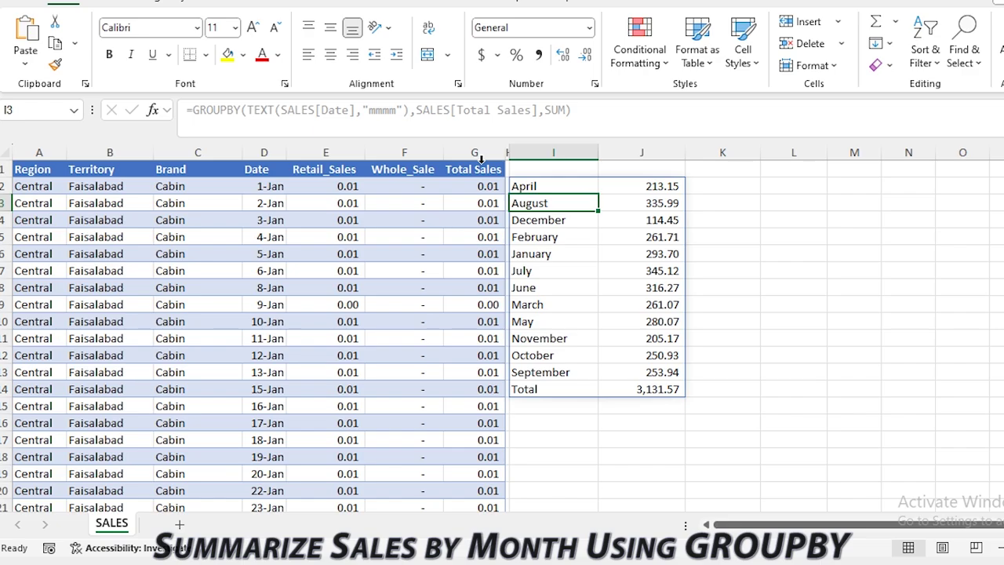
Sort the months chronologically by wrapping the row fields of the I2 formula in HSTACK, with MONTH(SALES[Date]) before the TEXT month names.
key("Up")
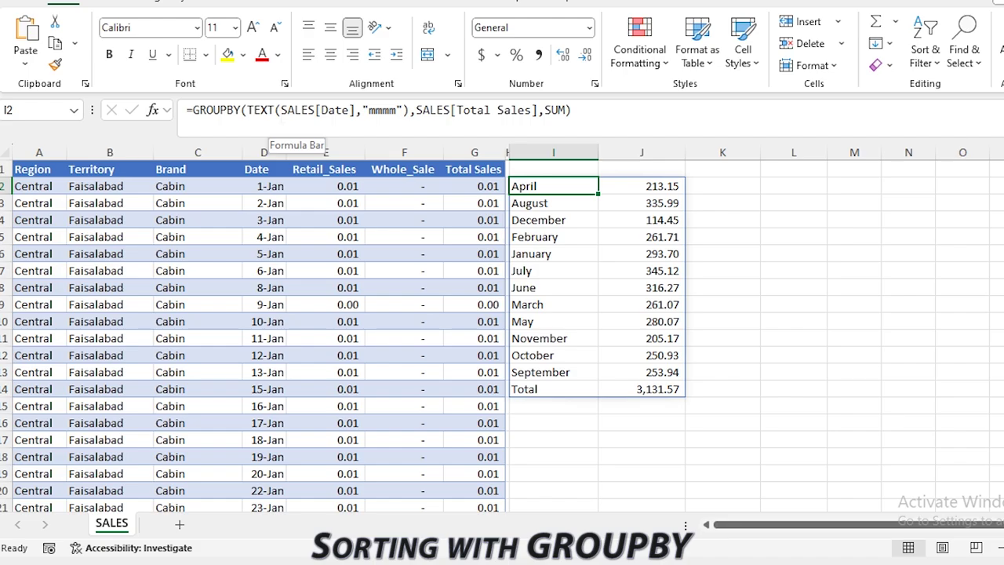
left_click(249, 110)
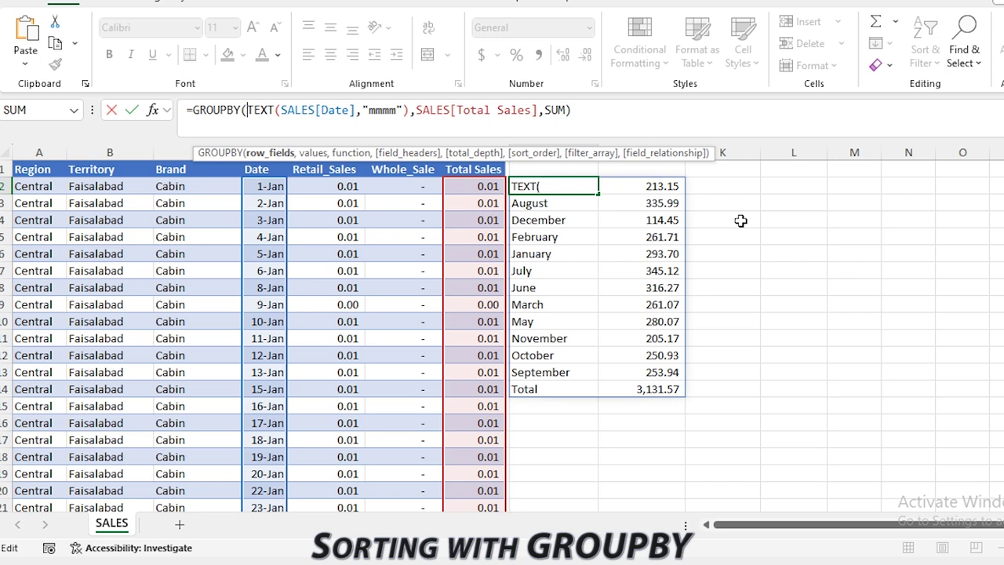
type("hstack(")
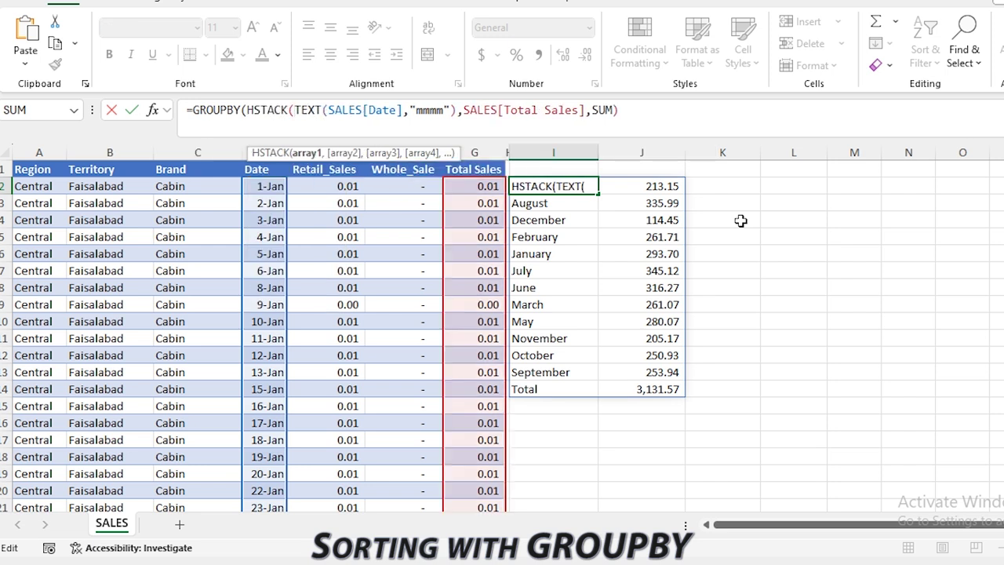
type("month")
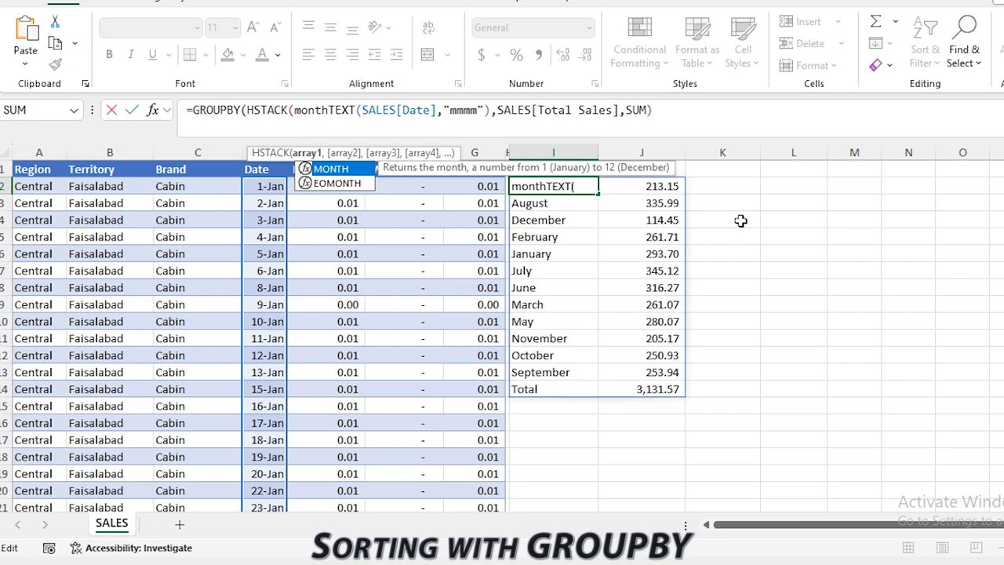
key("Tab")
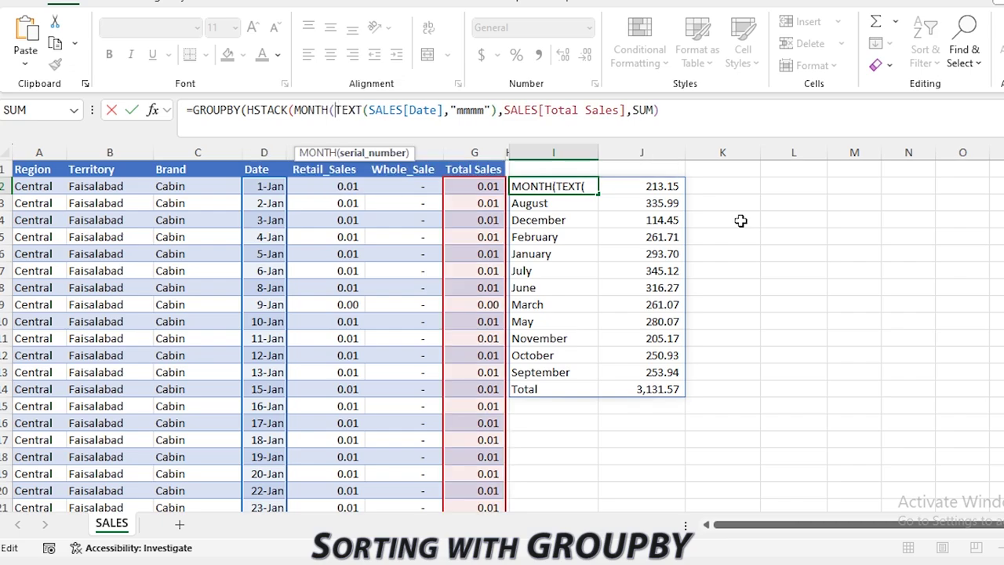
left_click(262, 167)
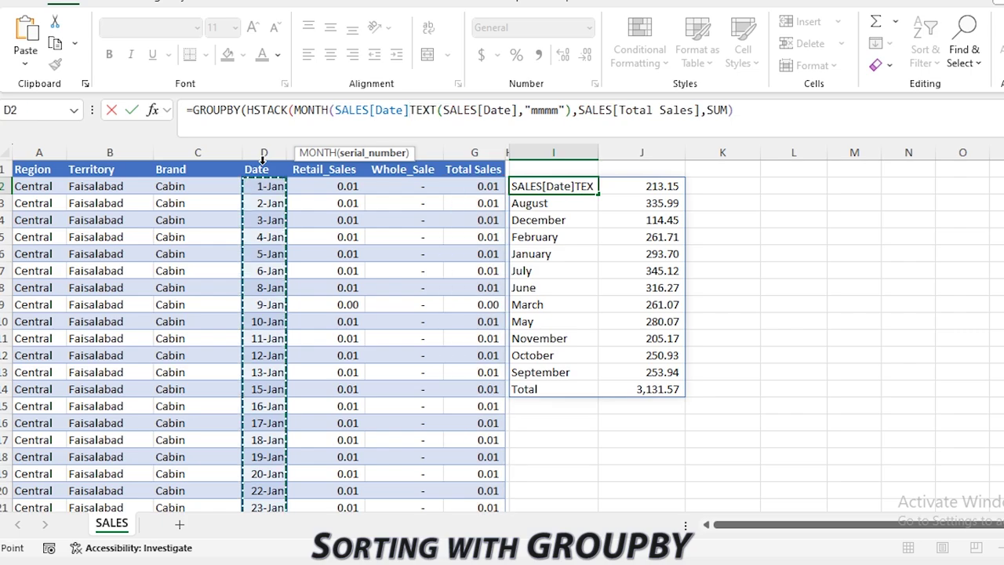
type("),")
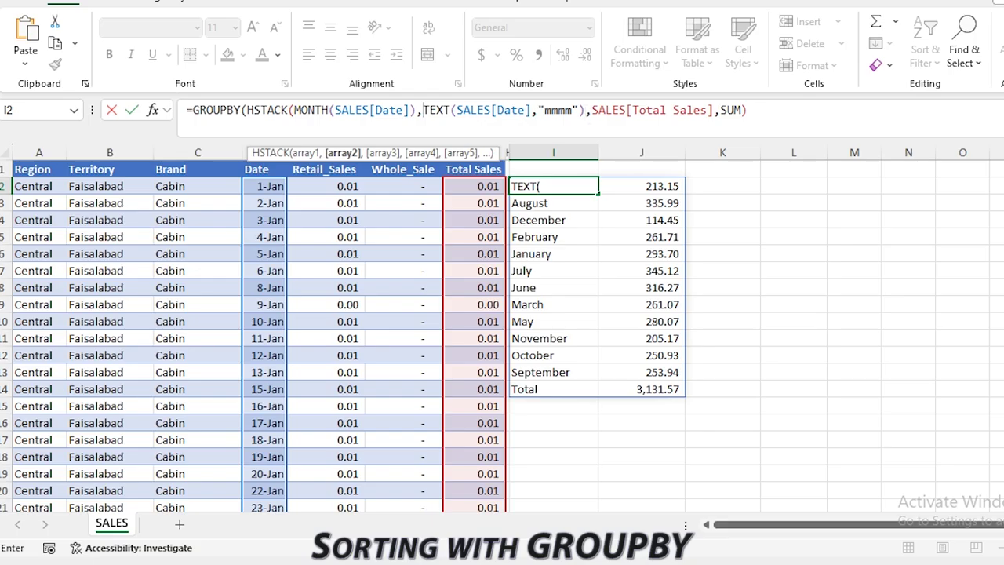
left_click(587, 112)
type(")")
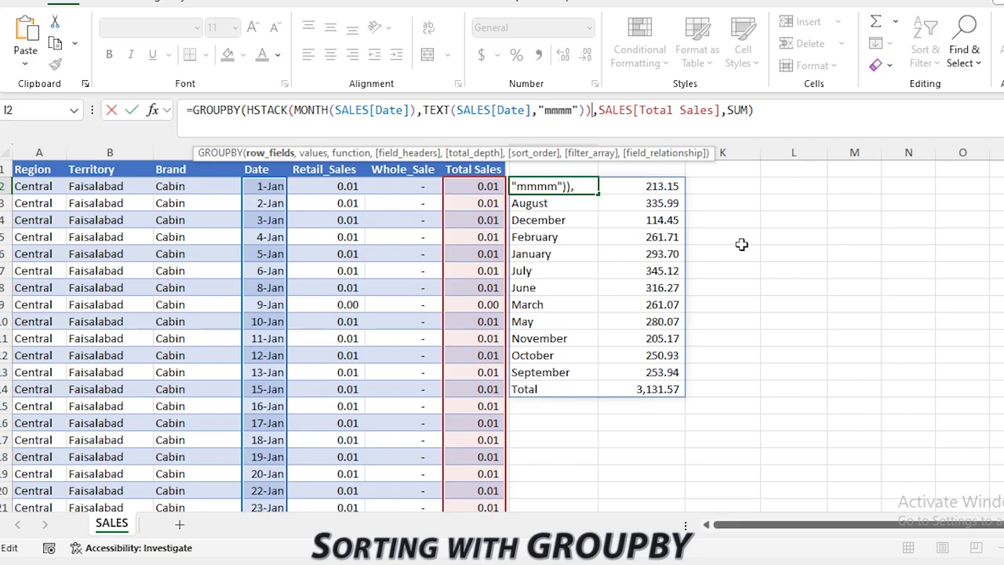
key("Return")
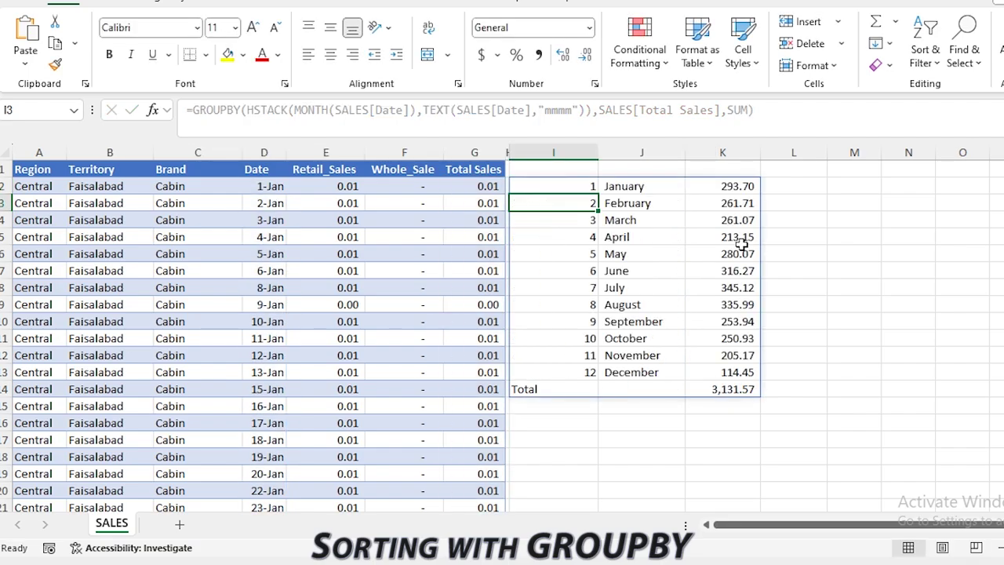
Wrap the I2 GROUPBY formula in CHOOSECOLS returning columns 2 and 3, dropping the month-number column.
key("Up")
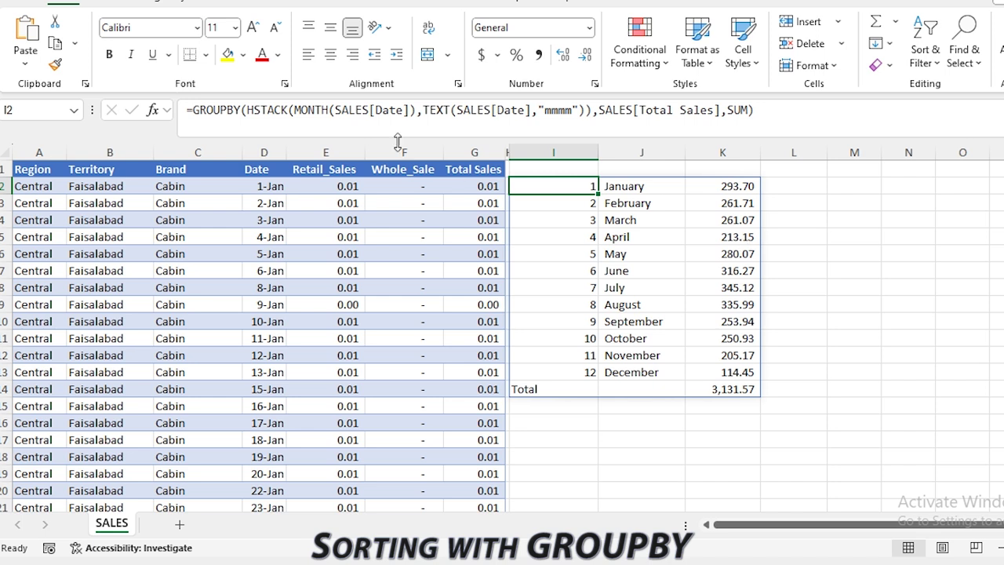
left_click(193, 111)
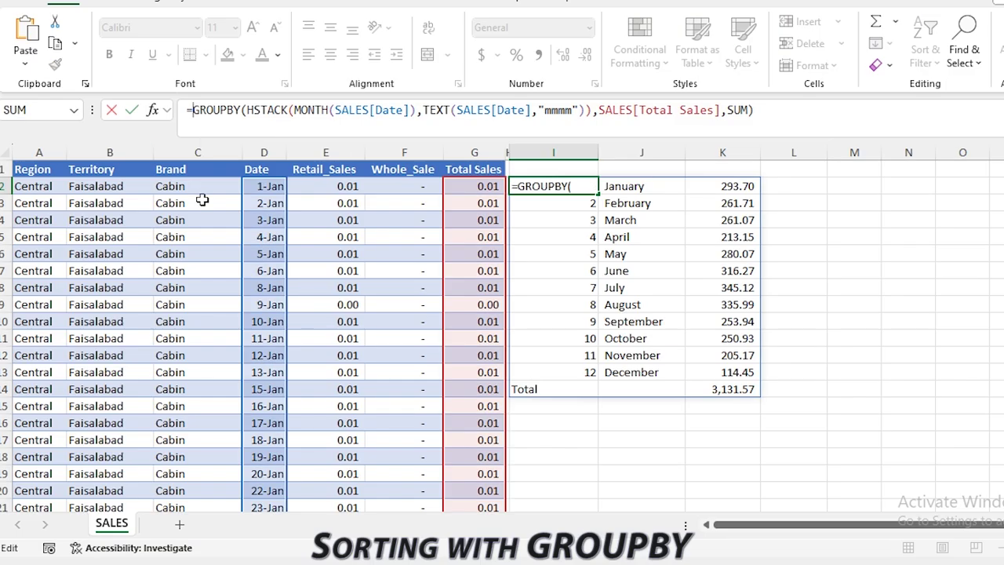
type("cho")
key("Down")
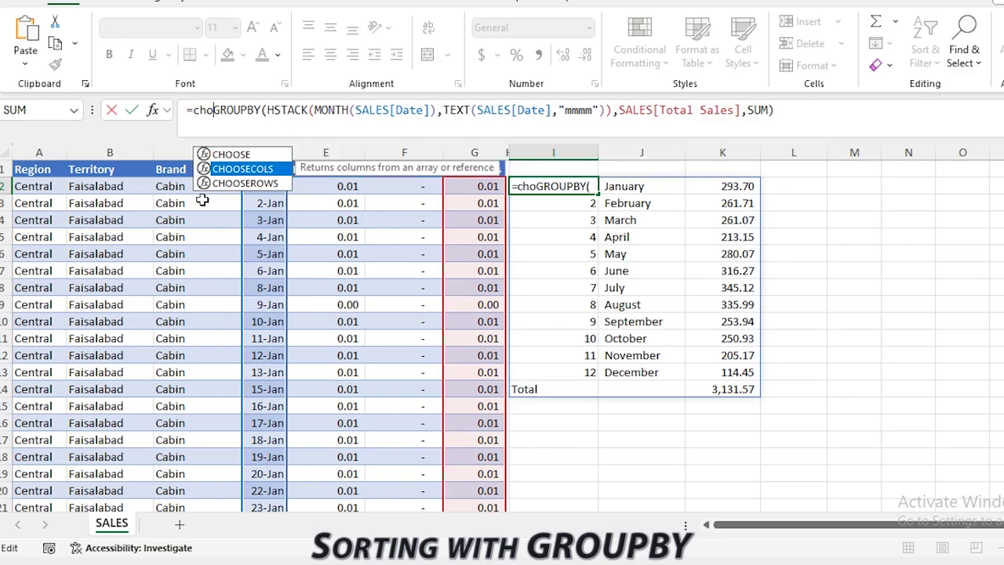
key("Tab")
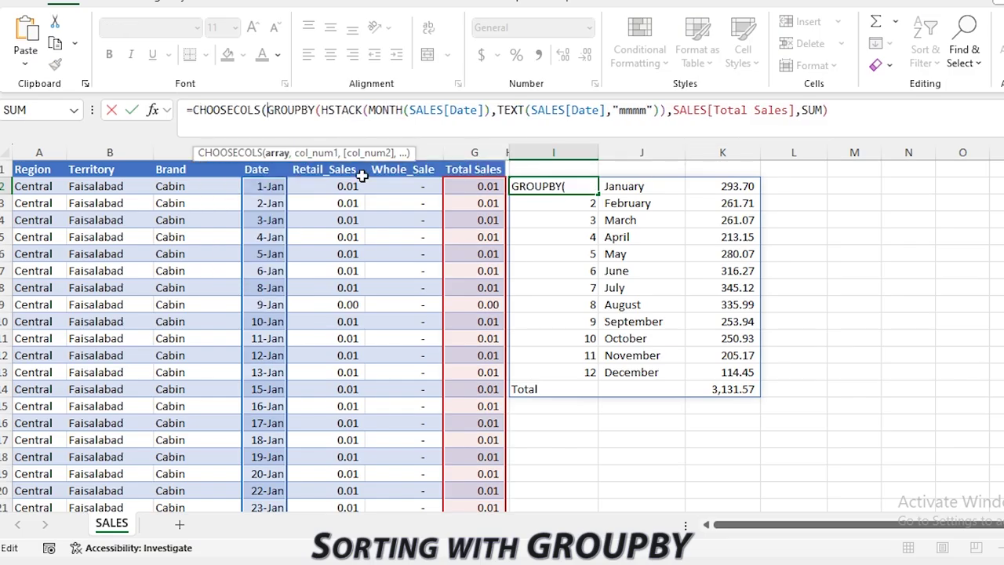
left_click(866, 114)
type(",")
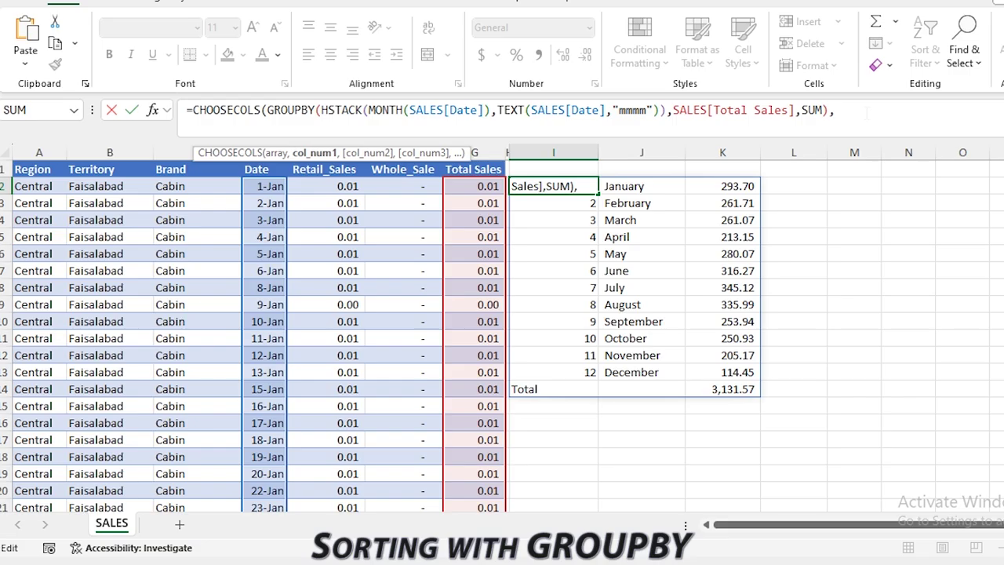
type("2,3")
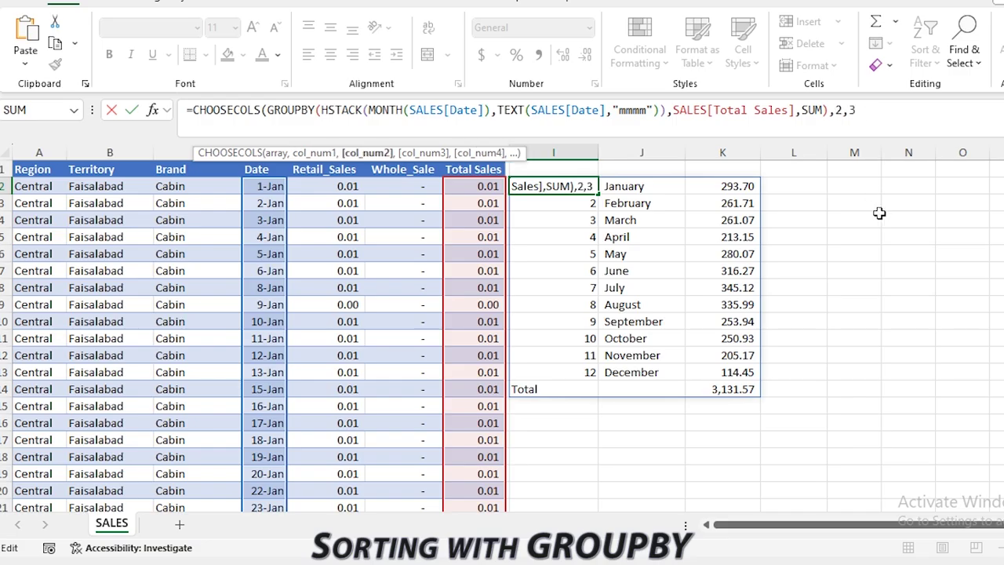
type(")")
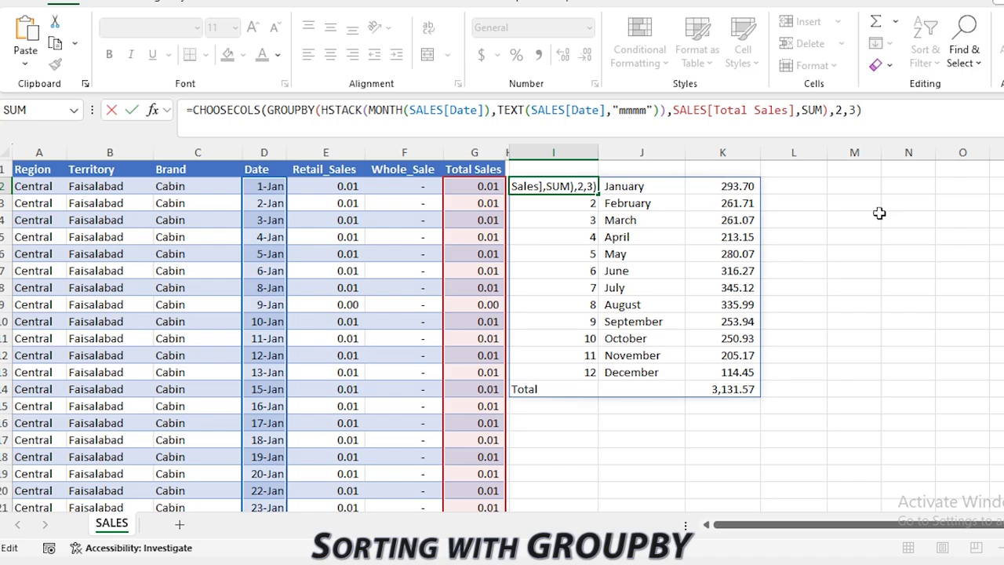
key("Return")
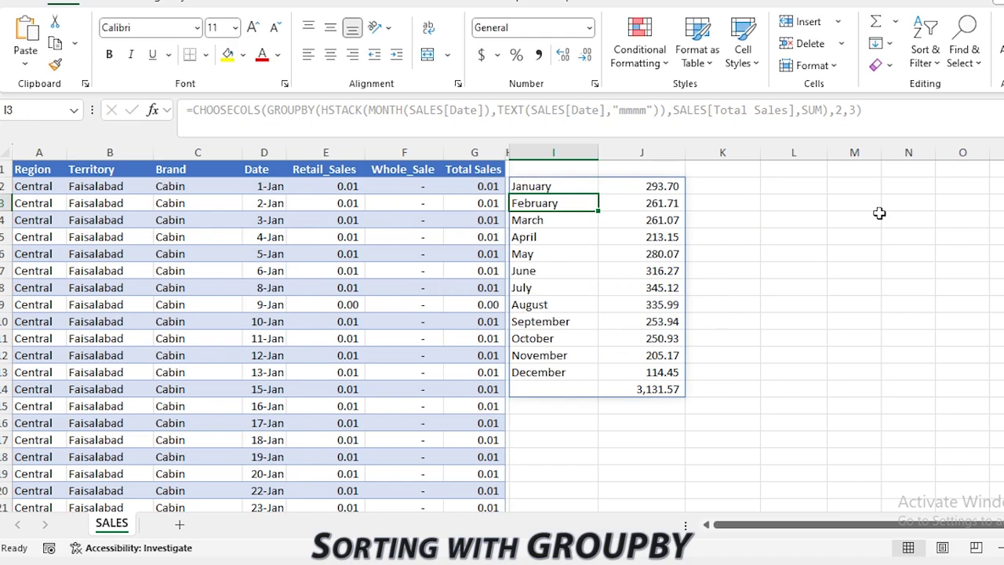
key("Up")
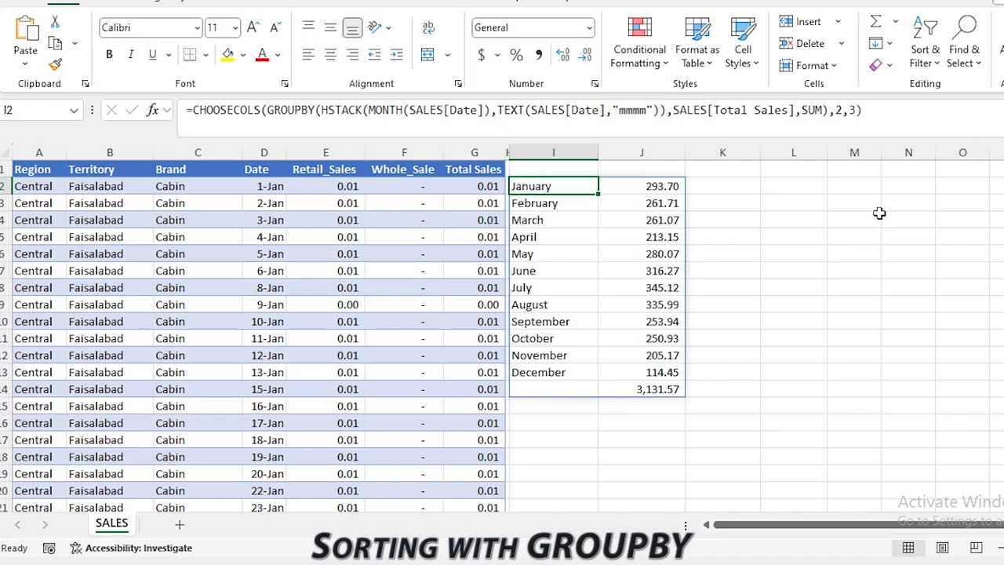